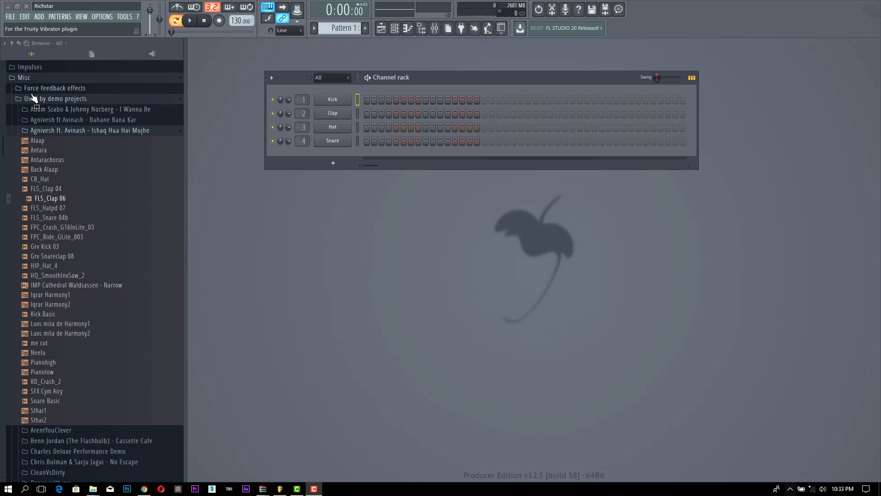
# Replace the Kick, Clap and Hat channels with the recent samples bwilo kick, Crs_Tmb and 64TubOpn6 respectively
pyautogui.click(11, 43)
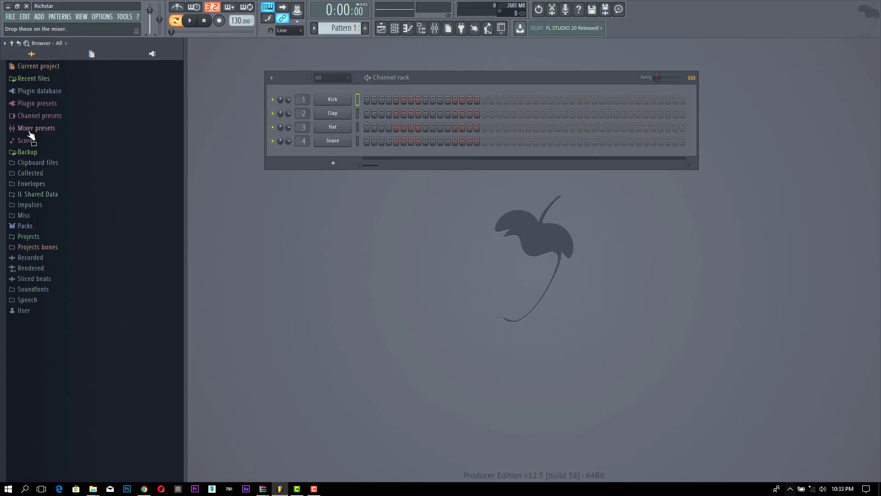
pyautogui.click(40, 79)
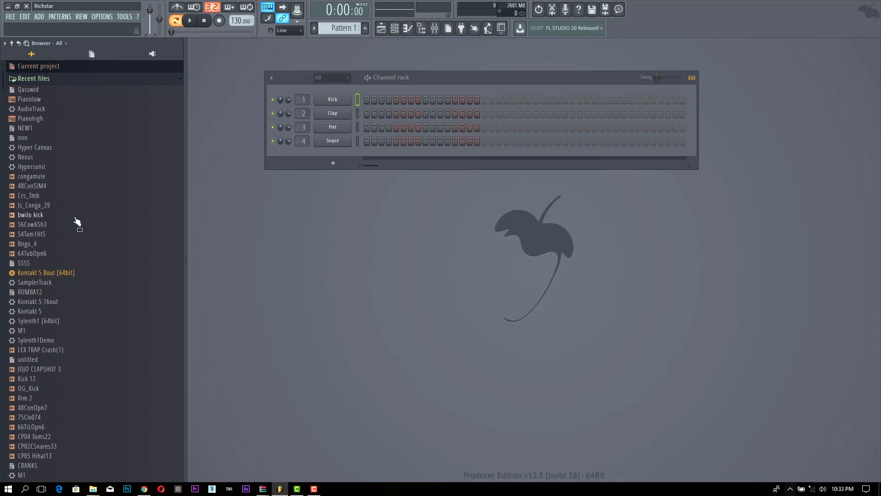
pyautogui.moveTo(44, 196); pyautogui.dragTo(334, 116)
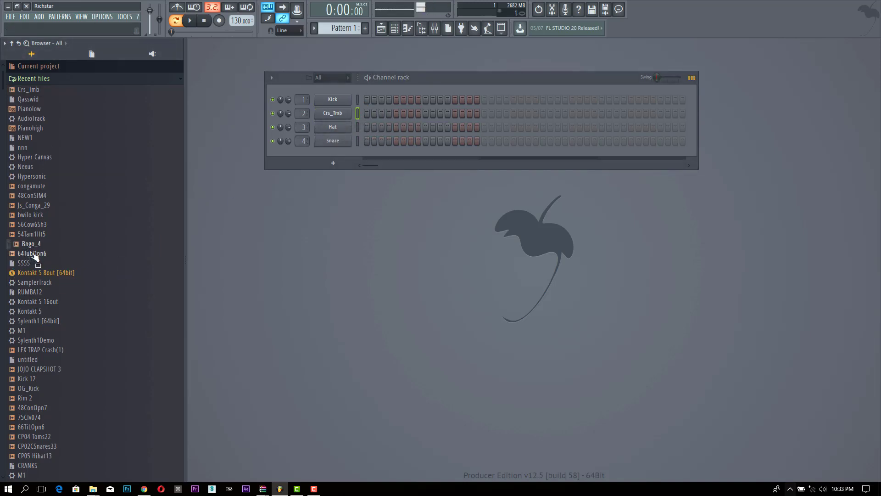
pyautogui.moveTo(34, 253); pyautogui.dragTo(340, 133)
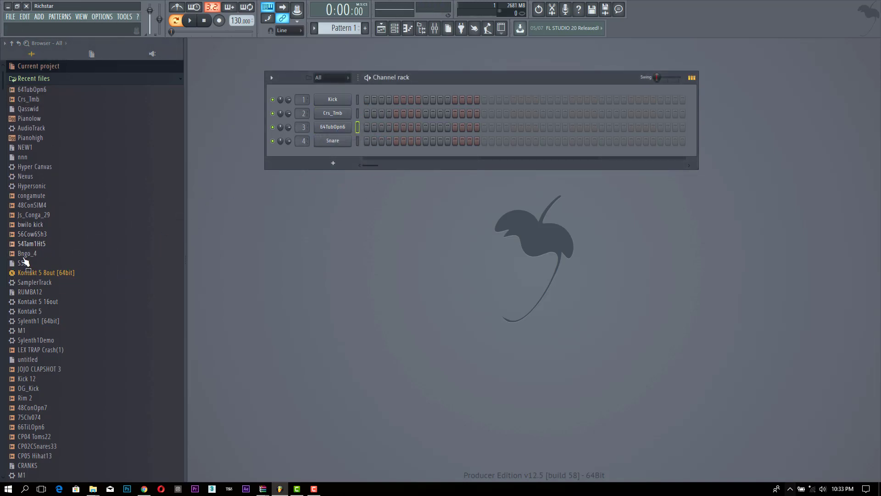
pyautogui.moveTo(32, 244); pyautogui.dragTo(335, 100)
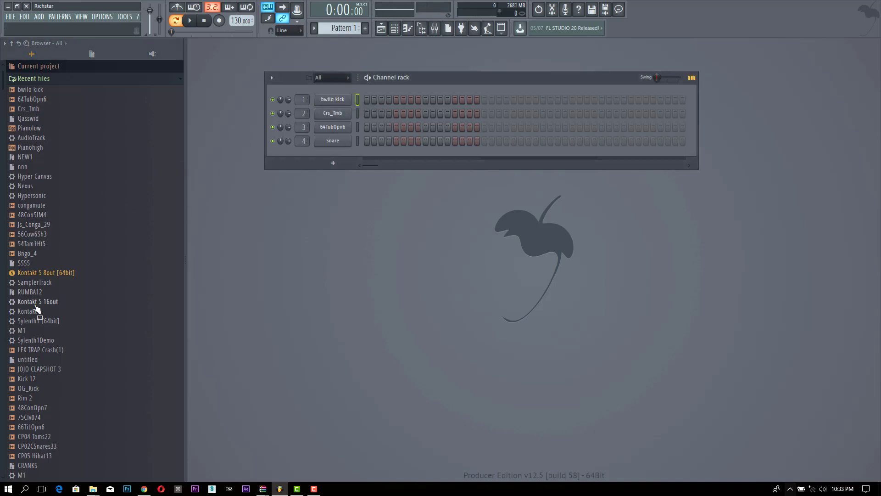
# Audition recent percussion samples and add 48ConOpn7, congamute and 54Tam1Ht5 as new channels below Snare
pyautogui.moveTo(39, 351); pyautogui.dragTo(42, 370)
pyautogui.click(36, 380)
pyautogui.click(35, 389)
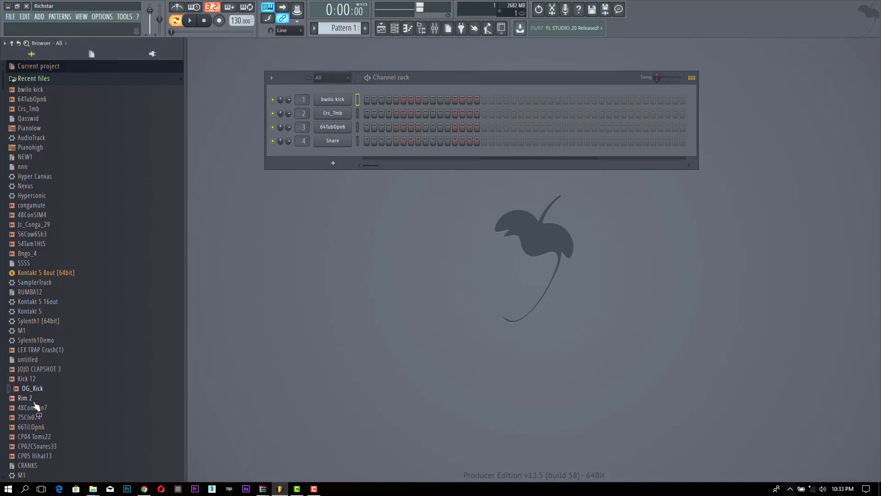
pyautogui.click(35, 398)
pyautogui.click(40, 417)
pyautogui.moveTo(39, 414); pyautogui.dragTo(332, 152)
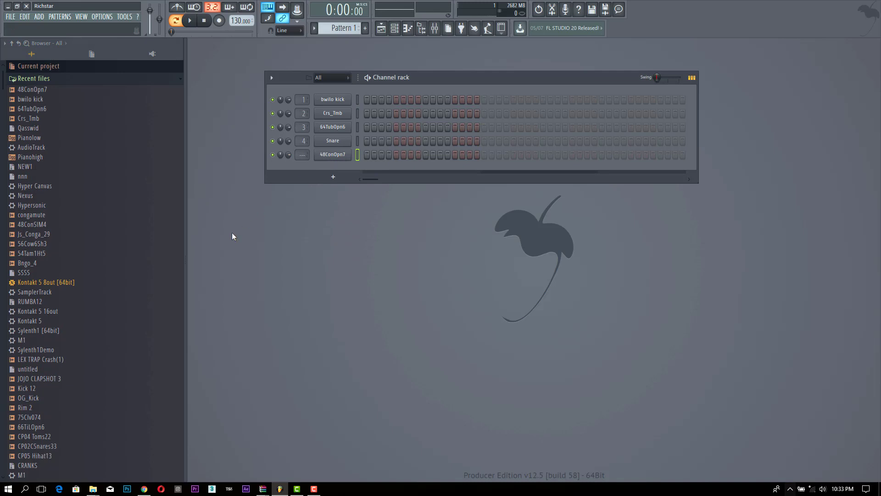
pyautogui.moveTo(32, 215); pyautogui.dragTo(345, 168)
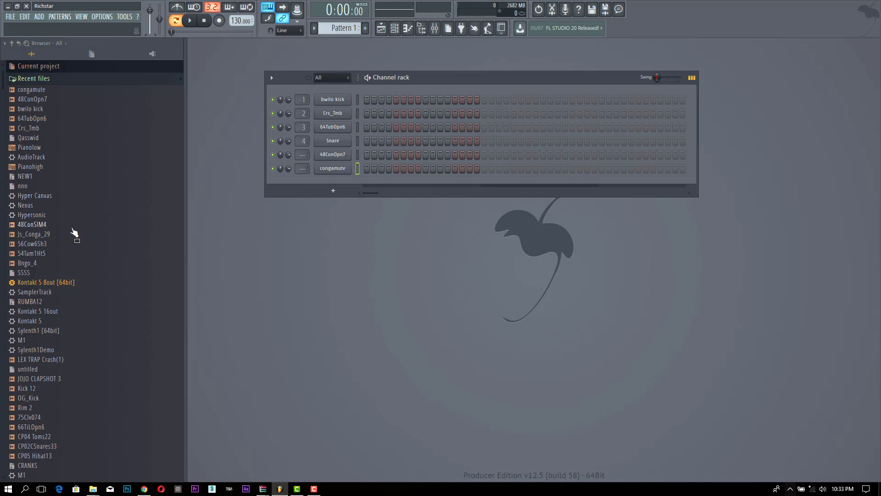
pyautogui.moveTo(41, 252); pyautogui.dragTo(330, 179)
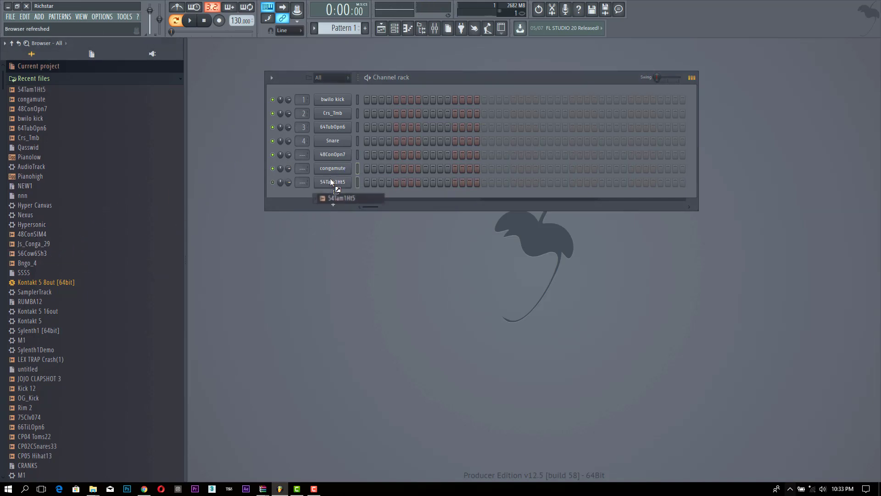
# Audition the recent samples from Kick 12 to CP02CSnares33, including Rim 2, 66TiLOpn6 and CP04 Toms22
pyautogui.moveTo(28, 388); pyautogui.dragTo(34, 412)
pyautogui.click(32, 408)
pyautogui.click(38, 429)
pyautogui.click(42, 439)
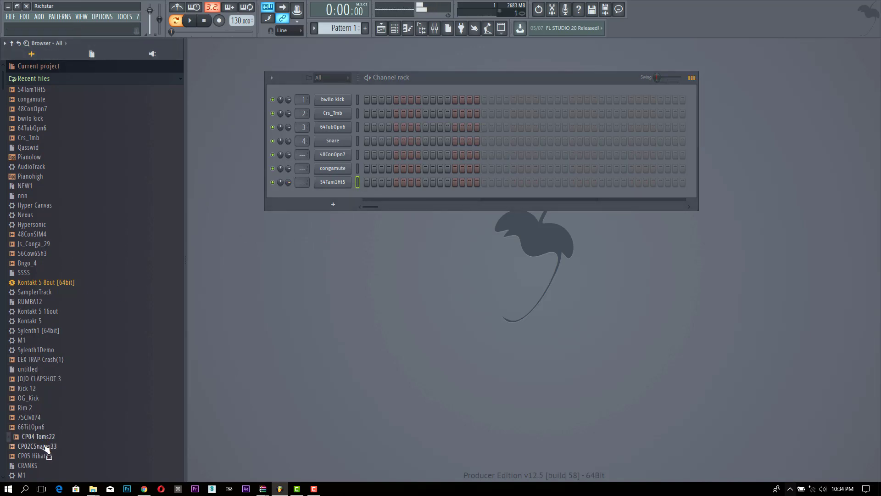
pyautogui.click(45, 447)
pyautogui.click(40, 429)
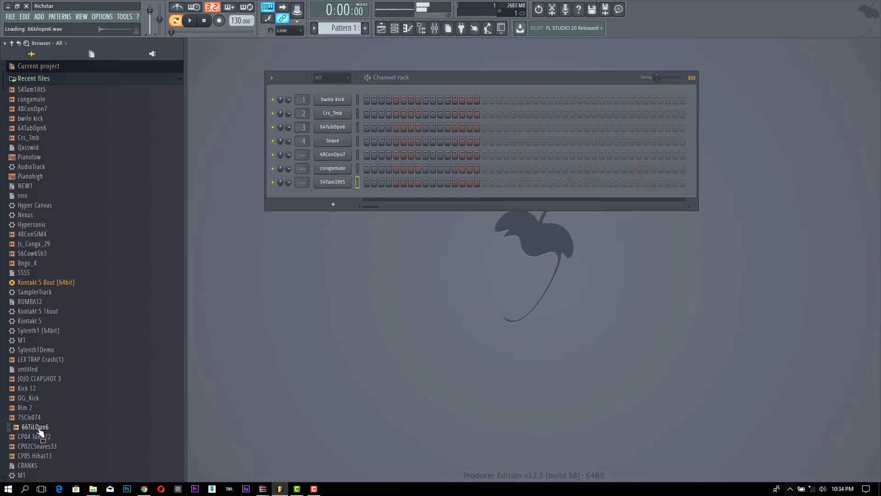
pyautogui.moveTo(40, 431); pyautogui.dragTo(70, 331)
# Audition further recent percussion samples, including CP03 Sidesticks3, bwilo tomb, CP05 Hihat13, Ride_02 and Urban Heat - Shaker (36)
pyautogui.scroll(-6, 69, 330)
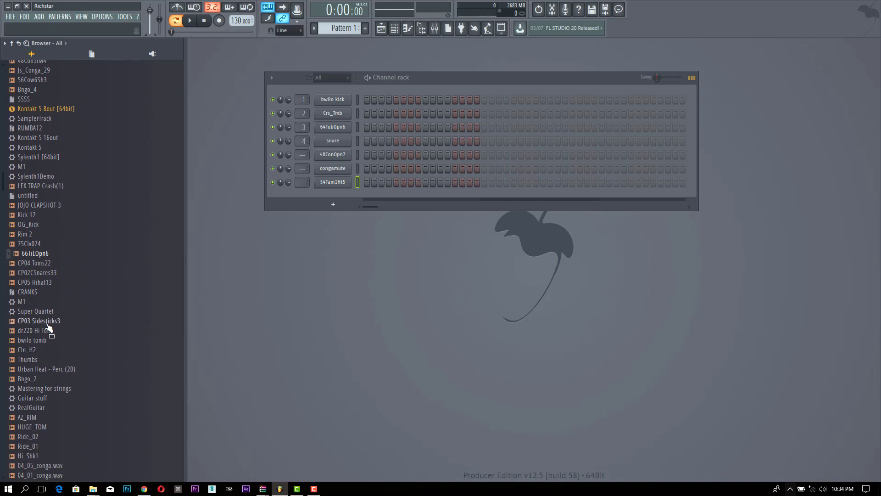
pyautogui.click(46, 323)
pyautogui.click(45, 342)
pyautogui.click(43, 273)
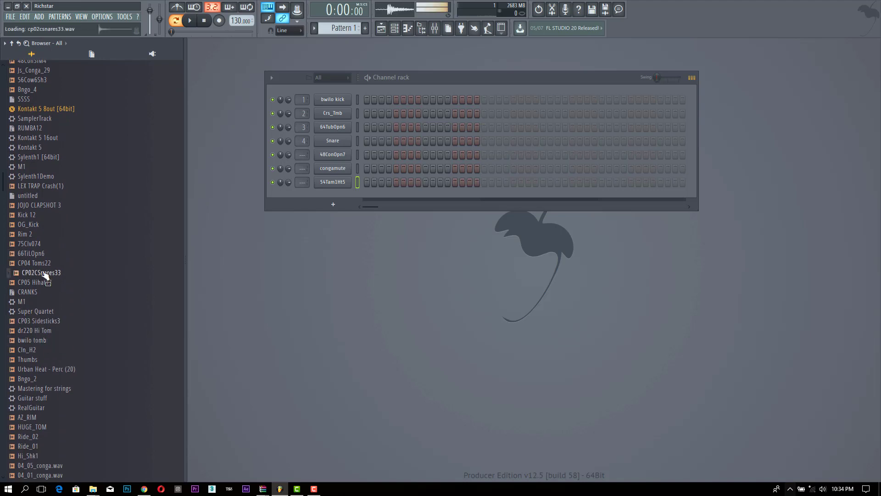
pyautogui.click(48, 282)
pyautogui.scroll(-6, 53, 382)
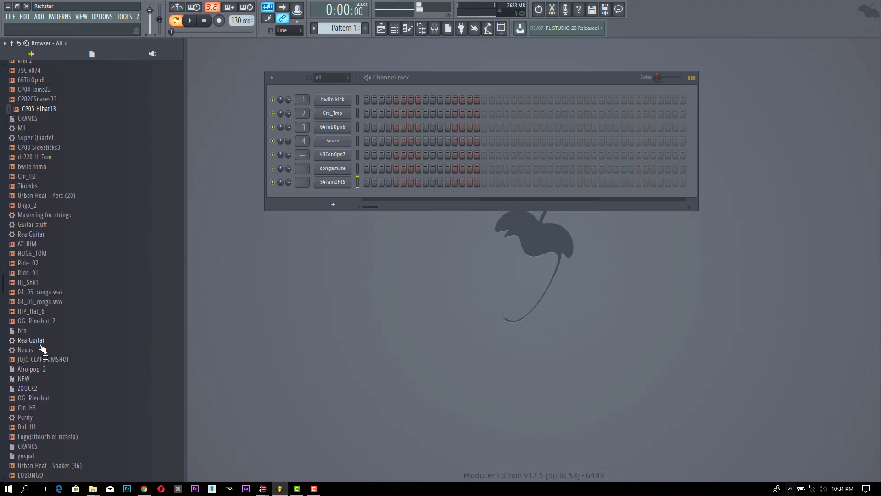
pyautogui.click(46, 289)
pyautogui.click(45, 281)
pyautogui.click(44, 264)
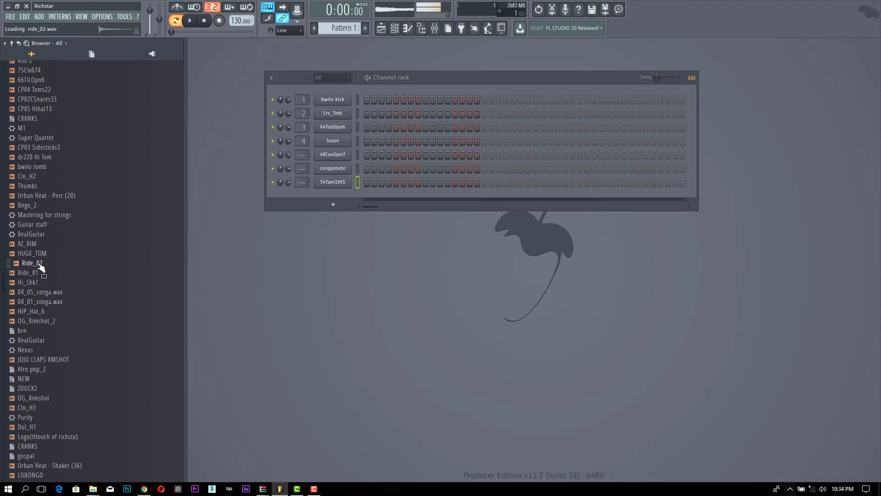
pyautogui.click(41, 438)
pyautogui.click(43, 464)
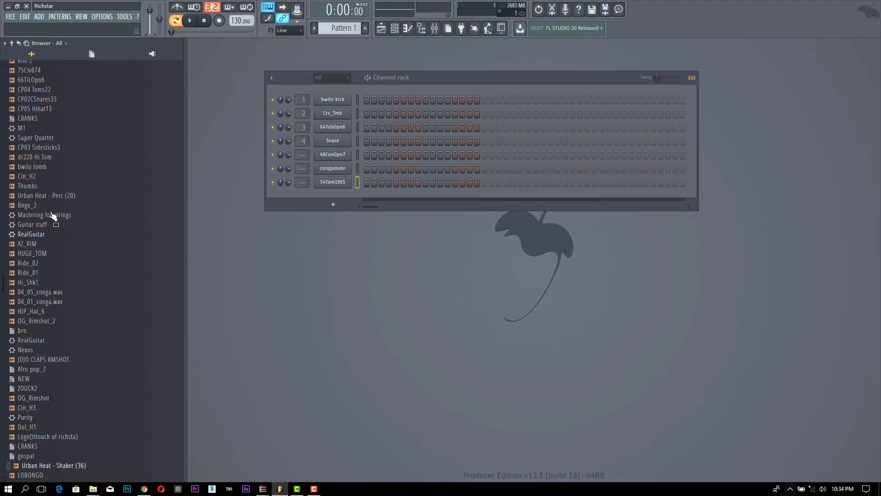
# Compare Bngo_2, Kick 12, Rim 2, 66TiLOpn6, CP04 Toms22 and CP05 Hihat13 by playing their previews again
pyautogui.click(43, 177)
pyautogui.click(41, 205)
pyautogui.scroll(4, 69, 187)
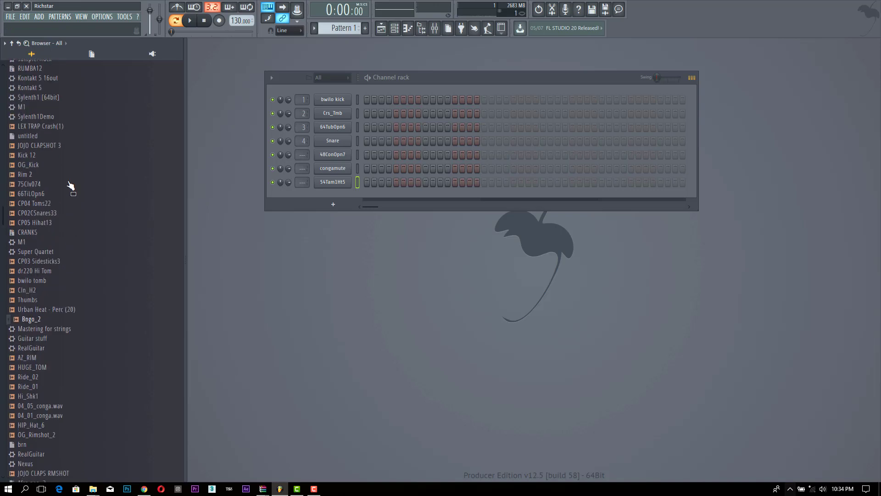
pyautogui.click(26, 157)
pyautogui.click(30, 177)
pyautogui.click(37, 197)
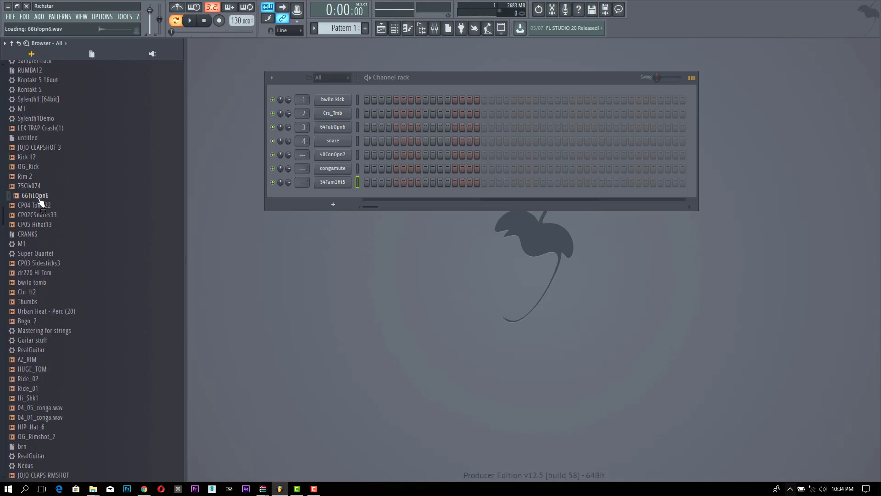
pyautogui.click(40, 215)
pyautogui.click(43, 224)
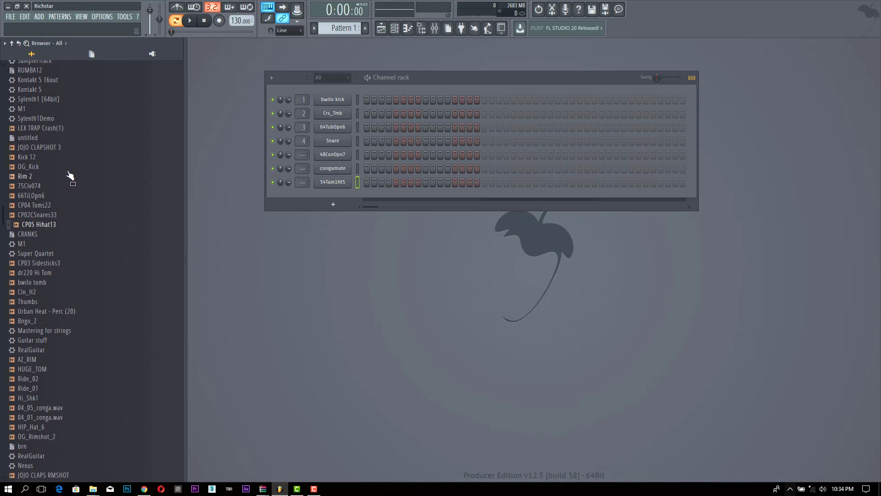
pyautogui.click(60, 205)
pyautogui.click(54, 197)
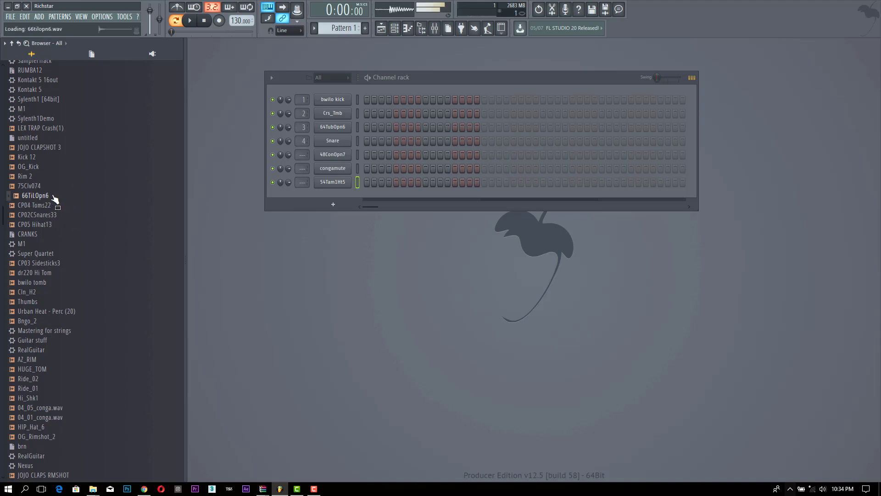
pyautogui.click(55, 179)
pyautogui.scroll(6, 54, 179)
pyautogui.click(54, 179)
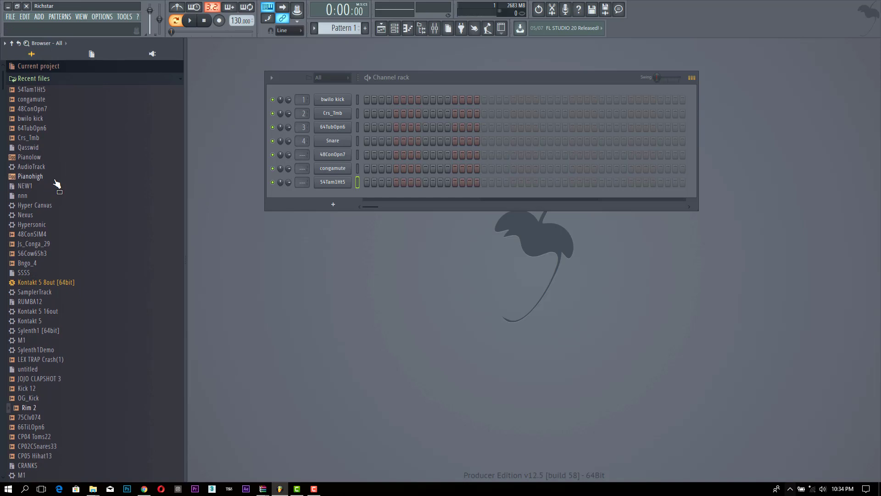
# Add the recent samples Js_Conga_29 and 56Cow6Sh3 as new channels below 54Tam1Ht5
pyautogui.click(50, 130)
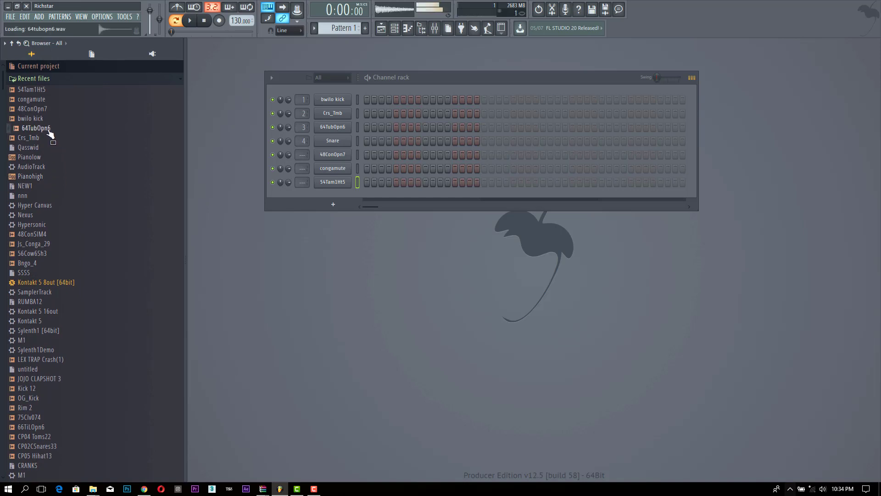
pyautogui.moveTo(50, 133); pyautogui.dragTo(321, 198)
pyautogui.click(49, 254)
pyautogui.moveTo(48, 256); pyautogui.dragTo(327, 206)
# Audition the recent samples Bngo_4, 75Clv074, CP04 Toms22 and 66TiLOpn6
pyautogui.click(26, 263)
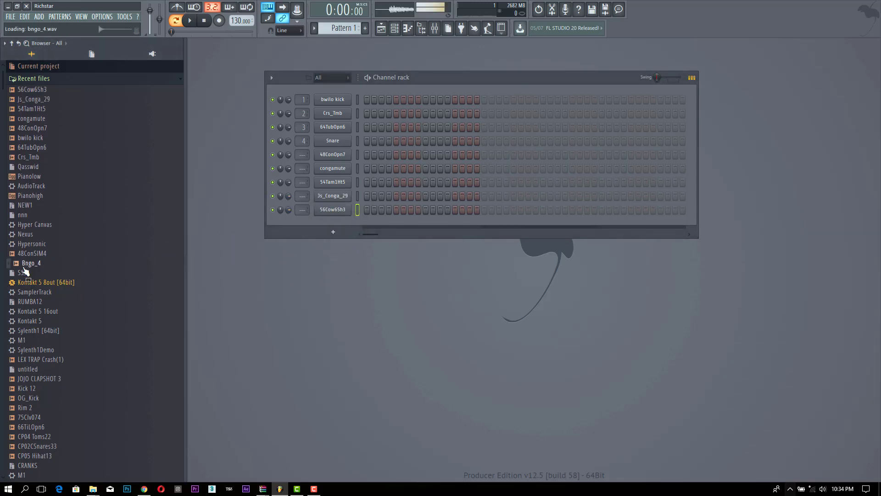
pyautogui.click(48, 417)
pyautogui.click(48, 436)
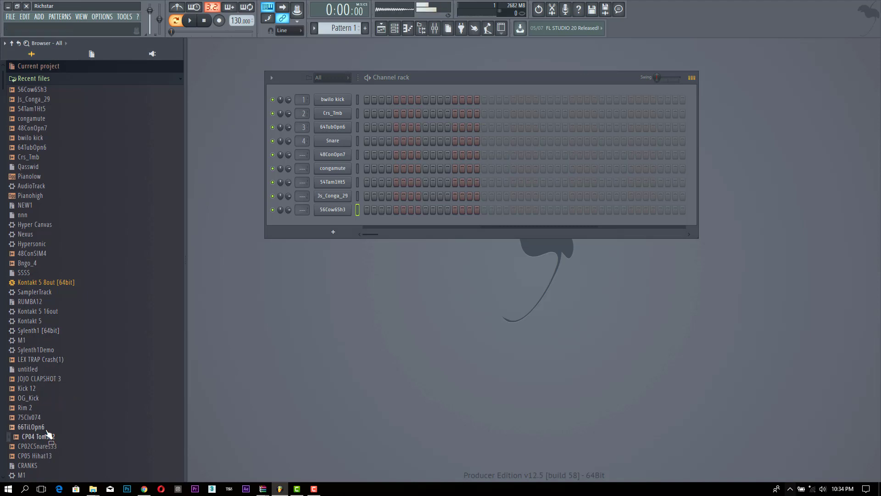
pyautogui.click(50, 427)
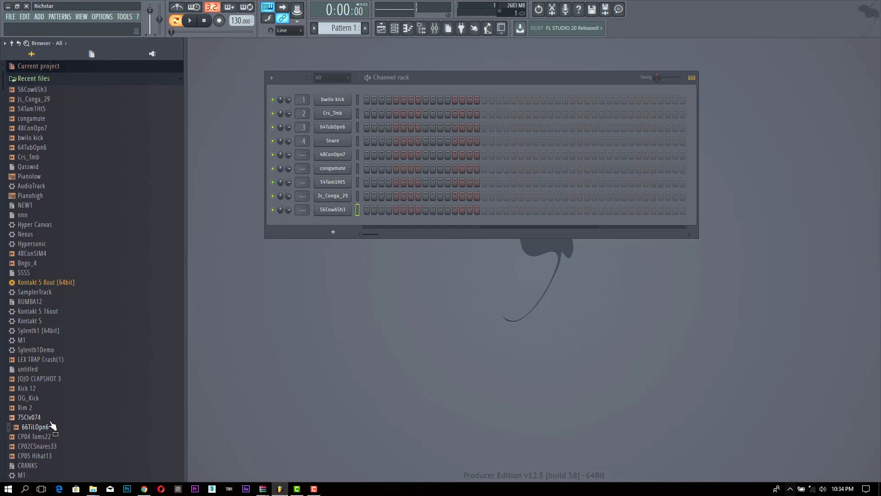
# Set the project tempo to 90 BPM
pyautogui.rightClick(240, 22)
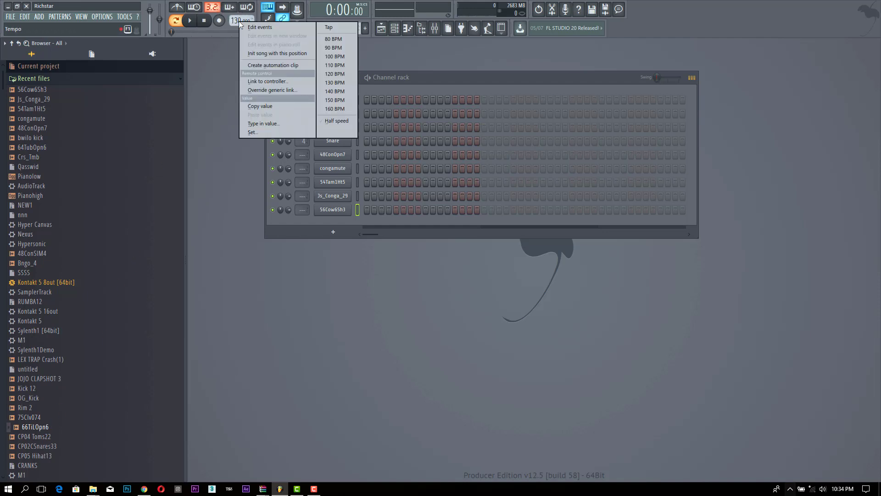
pyautogui.click(334, 48)
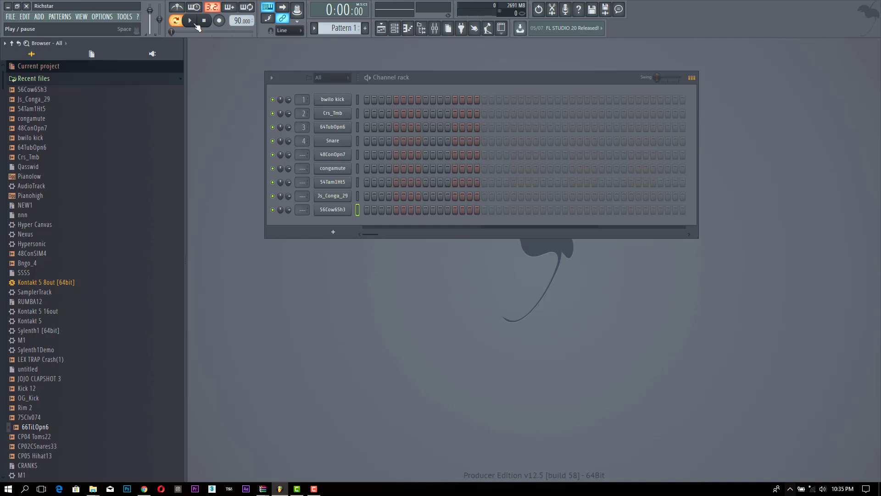
# Place bwilo kick hits on steps 1 and 17 with the pattern playing, and narrow the channel rack to 32 steps
pyautogui.click(367, 99)
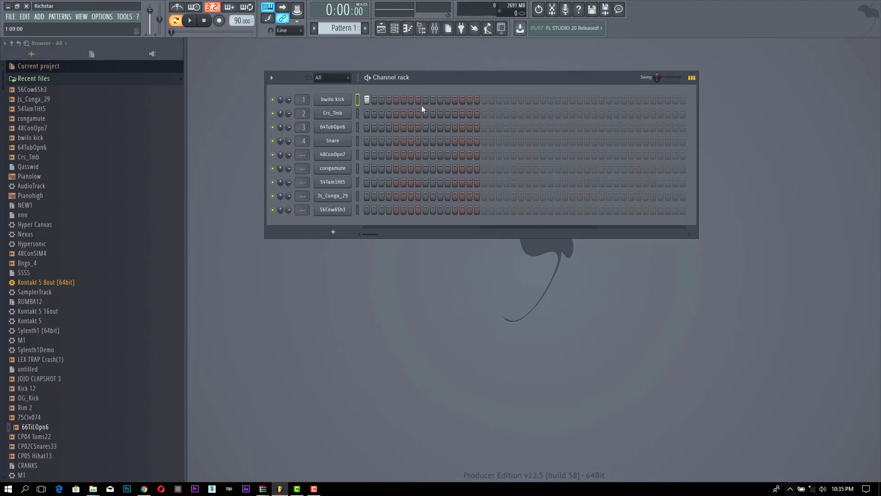
pyautogui.click(190, 21)
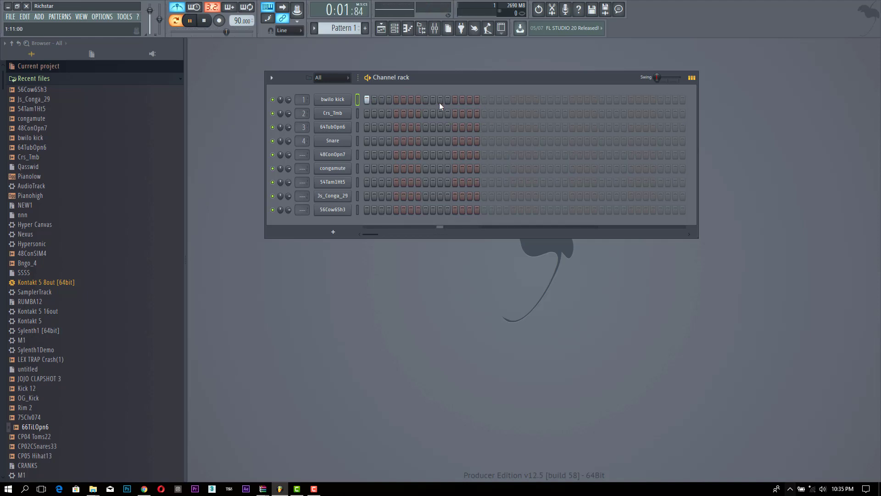
pyautogui.click(455, 99)
pyautogui.click(454, 99)
pyautogui.click(485, 99)
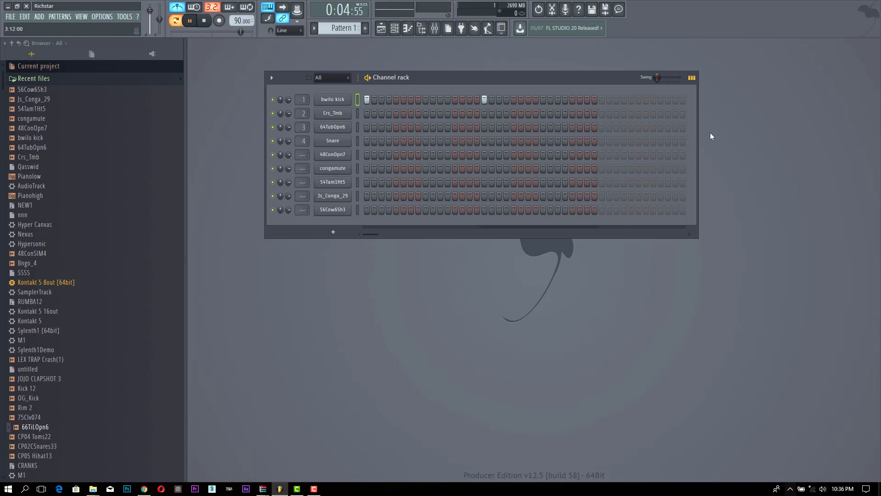
pyautogui.moveTo(698, 121); pyautogui.dragTo(610, 128)
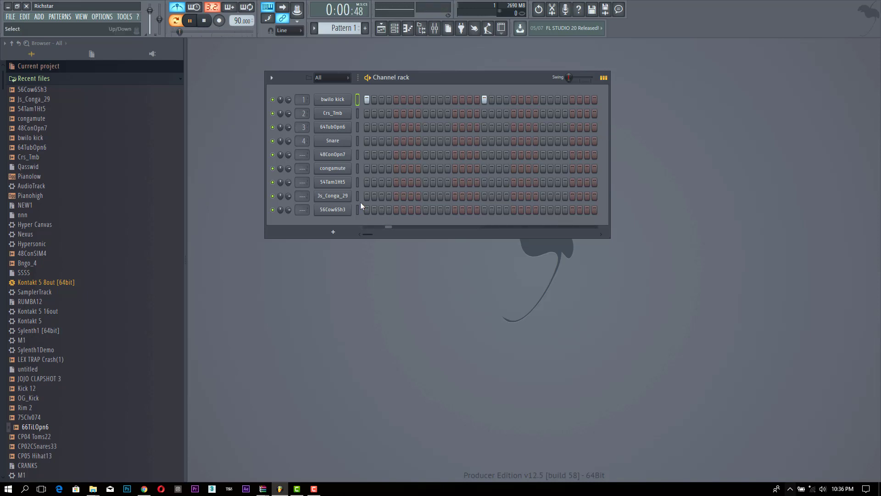
# Place a 64TubOpn6 hit on step 1 and open that channel in the piano roll
pyautogui.click(367, 127)
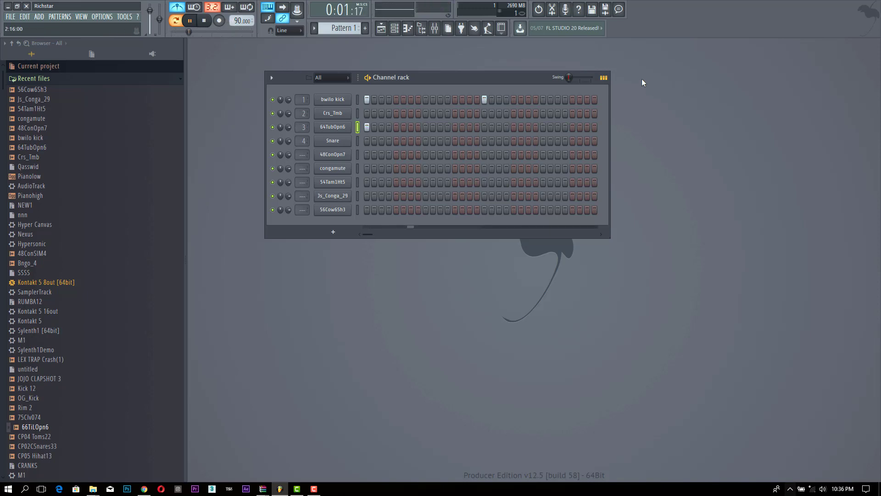
pyautogui.rightClick(340, 131)
pyautogui.click(362, 128)
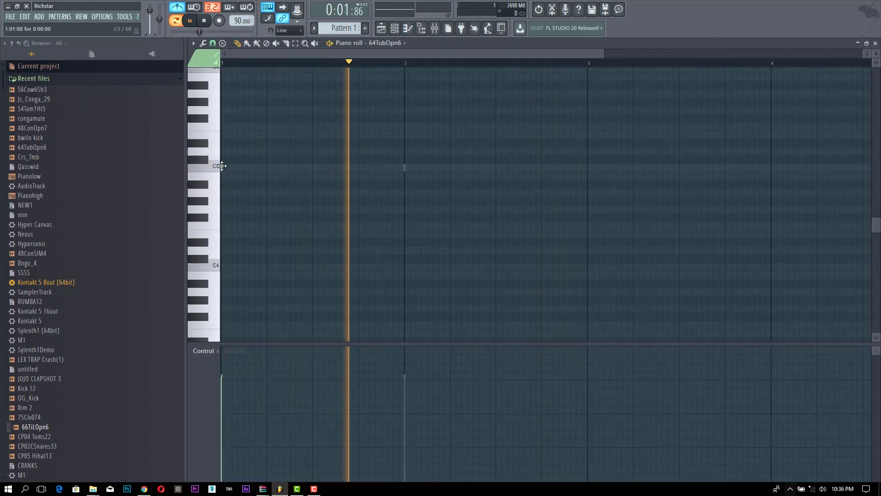
# Lower the first 64TubOpn6 note to C4, stop playback and add a C5 note at 1:07:09
pyautogui.moveTo(221, 165); pyautogui.dragTo(220, 268)
pyautogui.press('space')
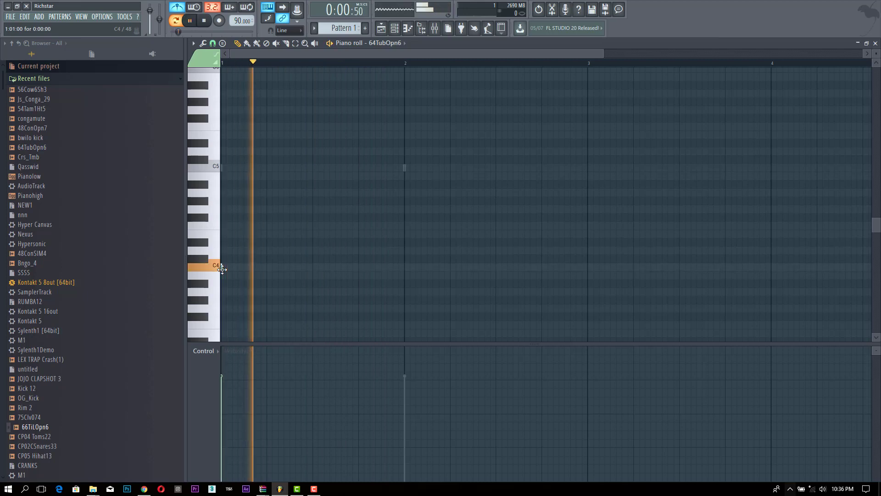
pyautogui.click(293, 168)
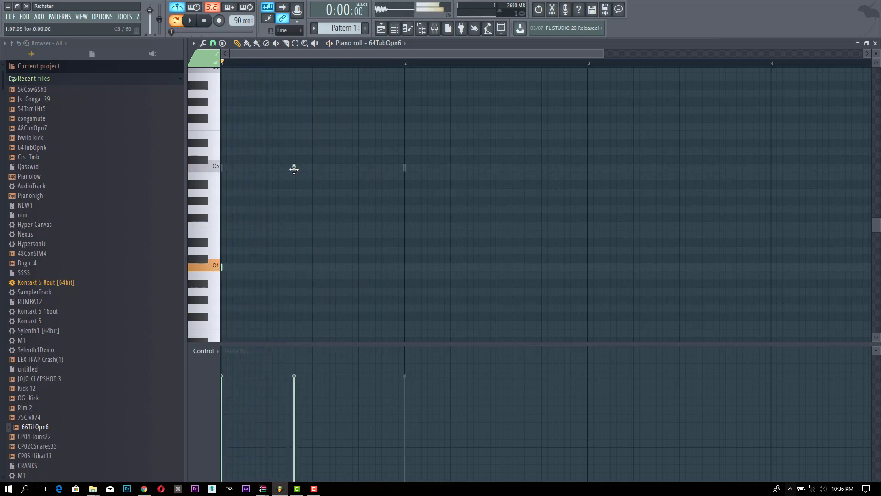
# Delete the C5 note at 1:07:09 and add a C5 note at 1:06:13 in its place
pyautogui.click(301, 168)
pyautogui.rightClick(301, 169)
pyautogui.rightClick(294, 168)
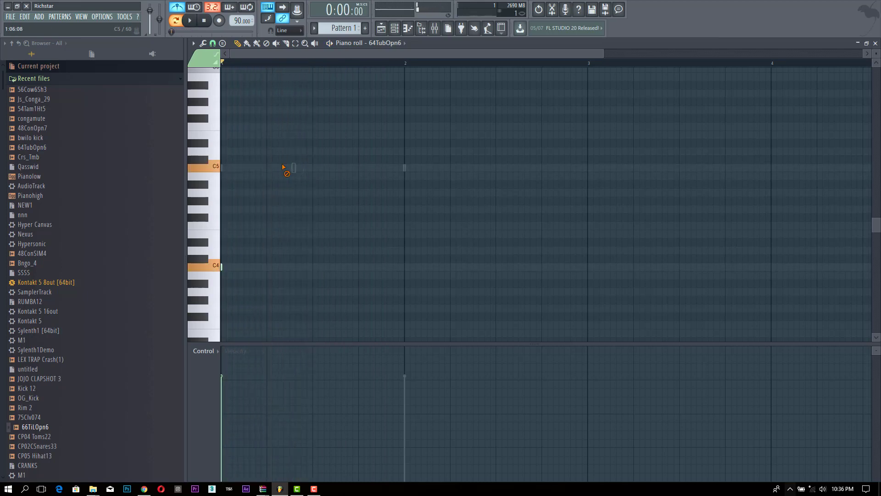
pyautogui.press('space')
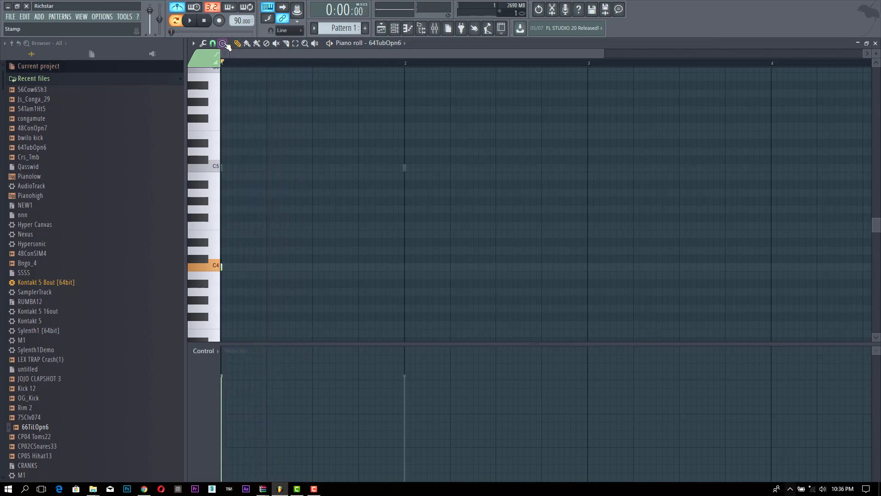
pyautogui.click(269, 168)
pyautogui.press('space')
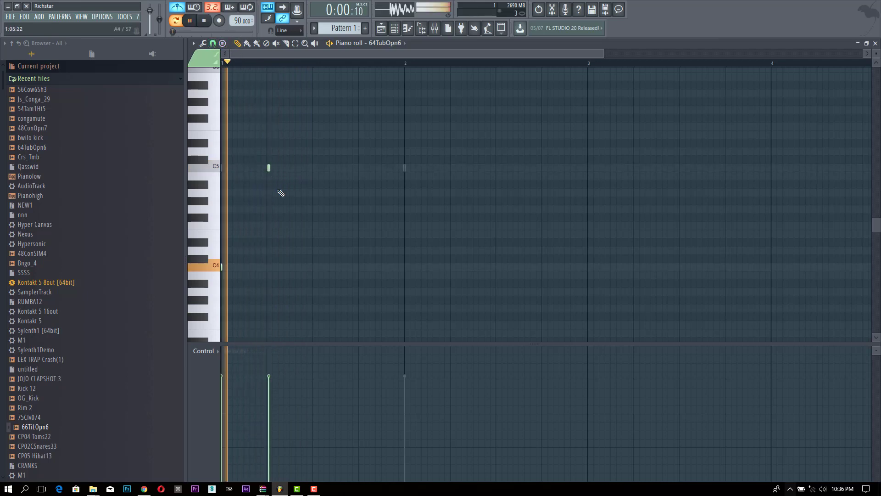
pyautogui.moveTo(270, 168)
pyautogui.mouseDown()
pyautogui.moveTo(295, 169)
pyautogui.moveTo(283, 167)
pyautogui.mouseUp()
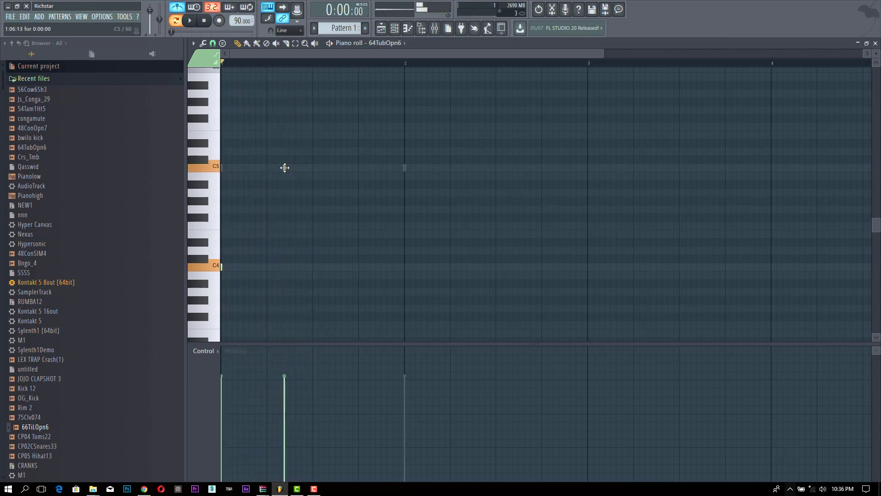
# Add a second C5 note, adjust it to 1:08:16, and nudge the first C5 note slightly while checking playback
pyautogui.click(301, 168)
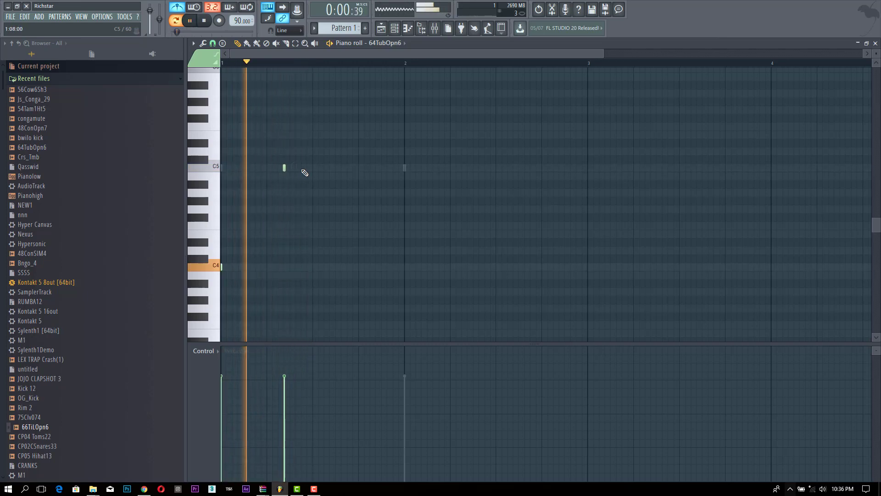
pyautogui.moveTo(301, 168); pyautogui.dragTo(314, 168)
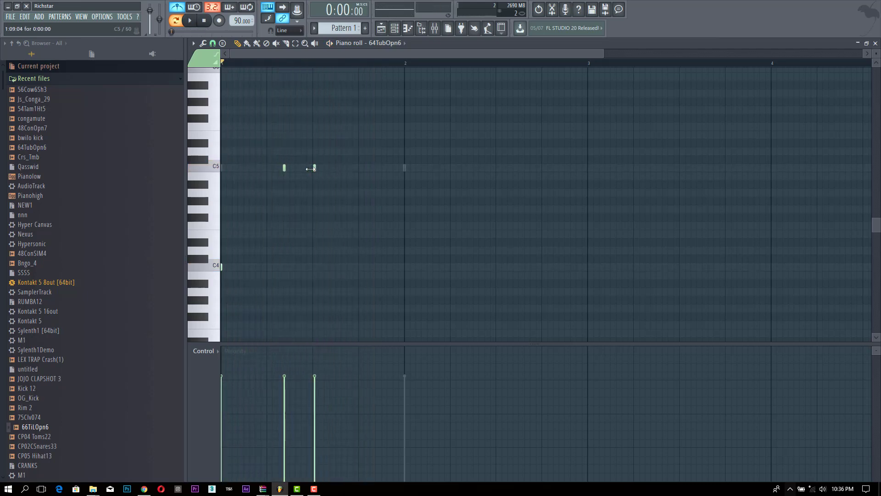
pyautogui.moveTo(315, 168); pyautogui.dragTo(285, 167)
pyautogui.press('space')
pyautogui.press('space')
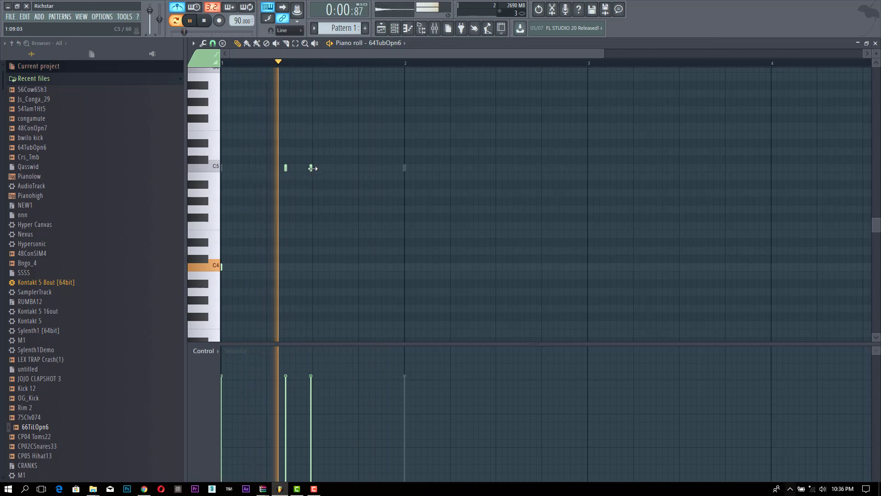
pyautogui.moveTo(311, 168); pyautogui.dragTo(309, 168)
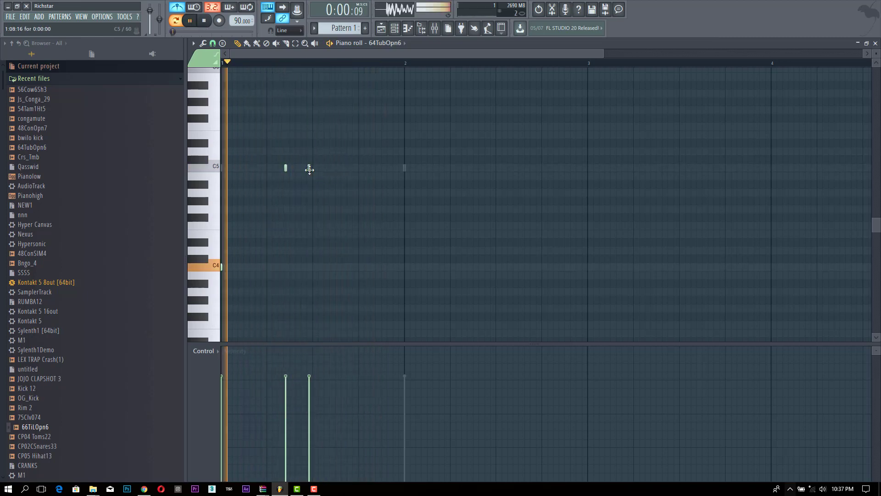
# Replace the C5 note at 1:08:16 with a longer one starting at 1:09:00
pyautogui.click(307, 168)
pyautogui.rightClick(308, 168)
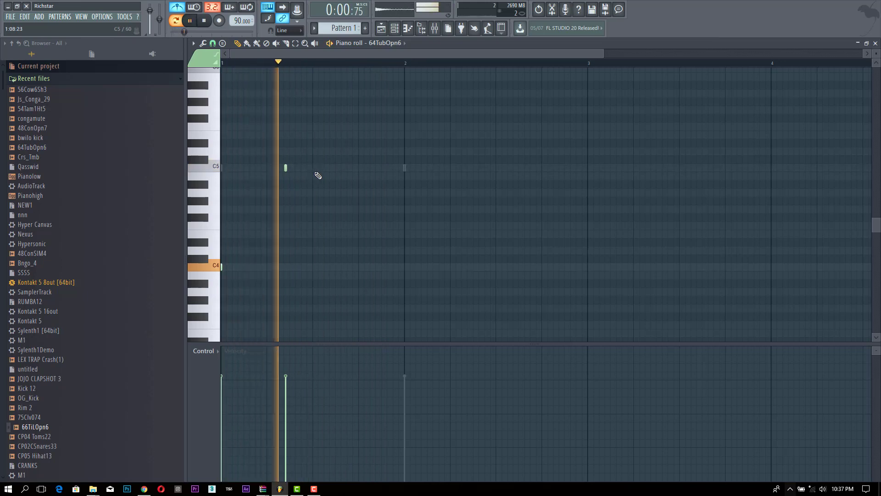
pyautogui.click(316, 169)
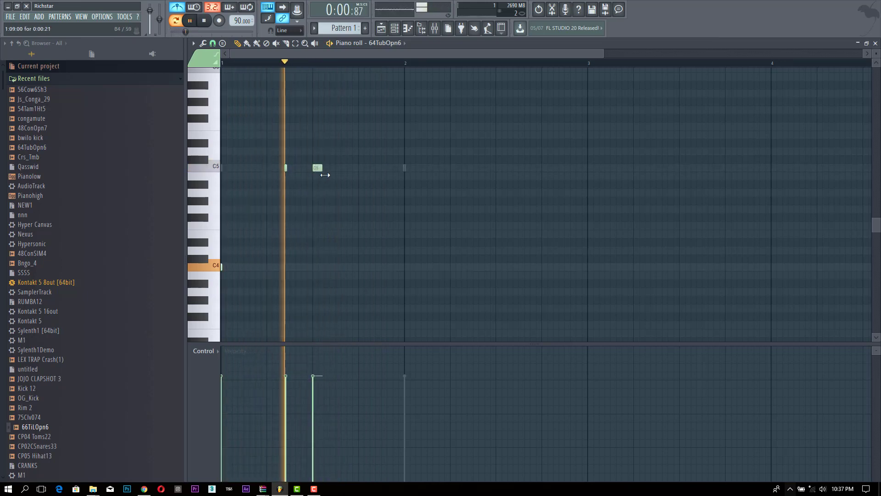
# Add a C5 note near the end of bar 1, shift it slightly earlier, and add a C4 note at 2:01:02
pyautogui.click(387, 167)
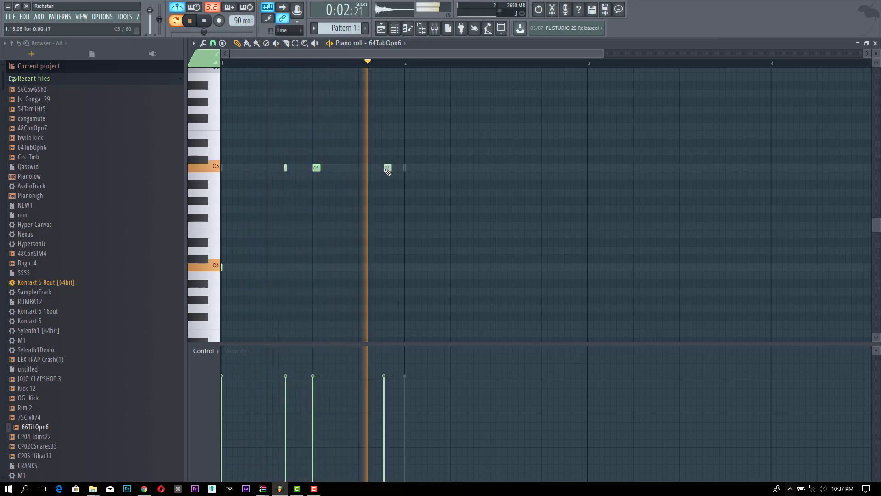
pyautogui.moveTo(390, 167); pyautogui.dragTo(381, 168)
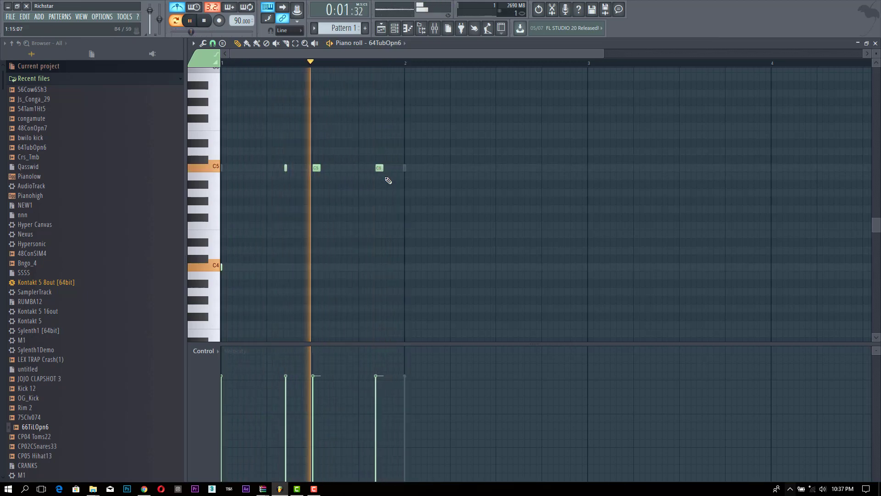
pyautogui.click(408, 269)
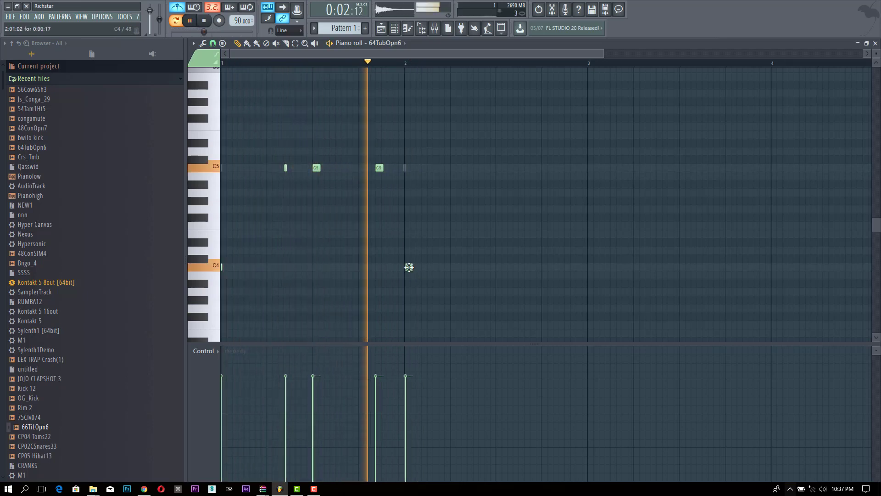
pyautogui.press('space')
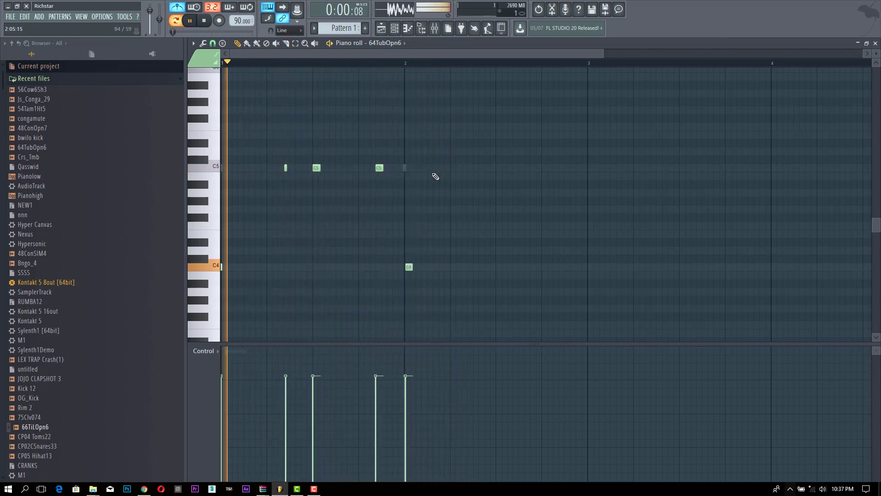
# Copy the three C5 notes of bar 1 to the matching positions in bar 2 and play the pattern
pyautogui.click(212, 44)
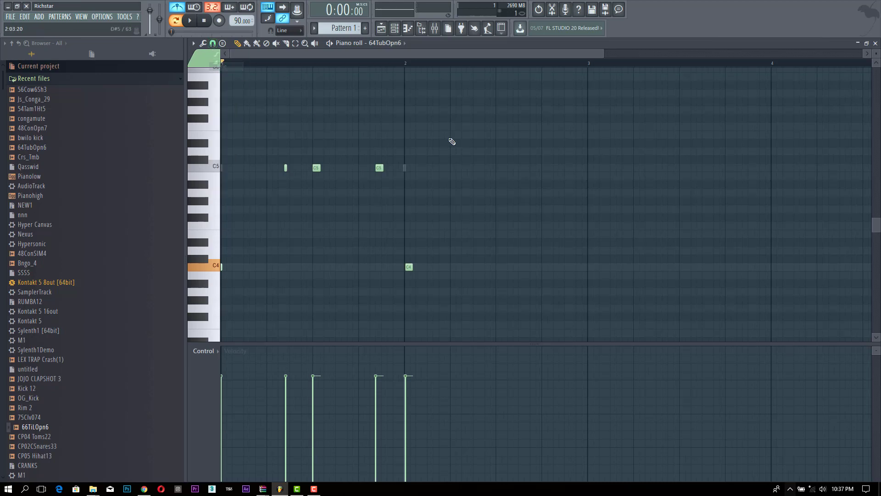
pyautogui.moveTo(449, 132); pyautogui.dragTo(228, 218)
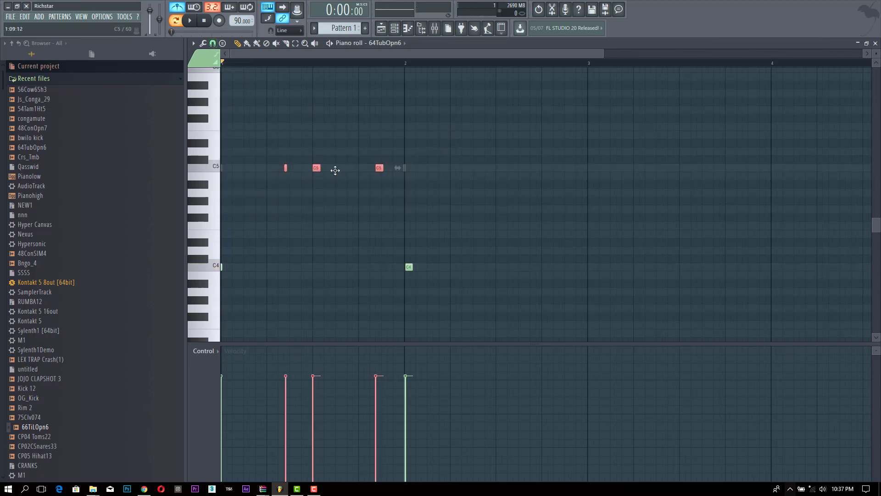
pyautogui.moveTo(335, 170); pyautogui.dragTo(503, 162)
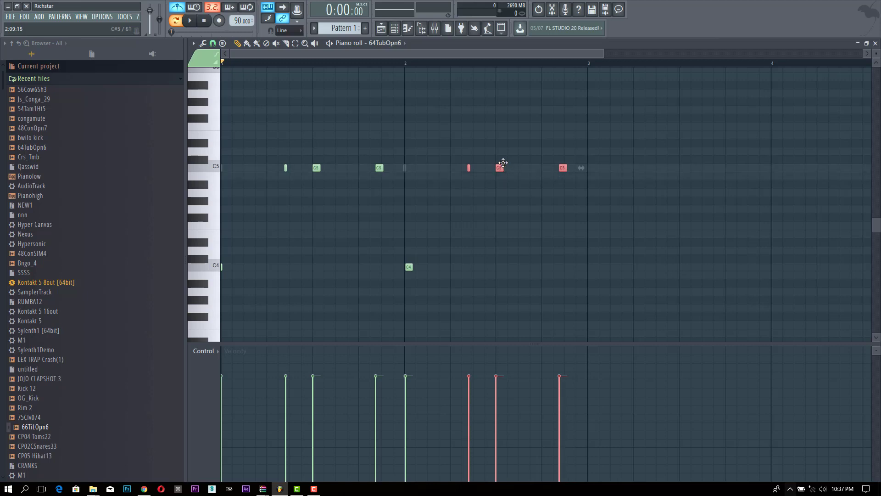
pyautogui.press('space')
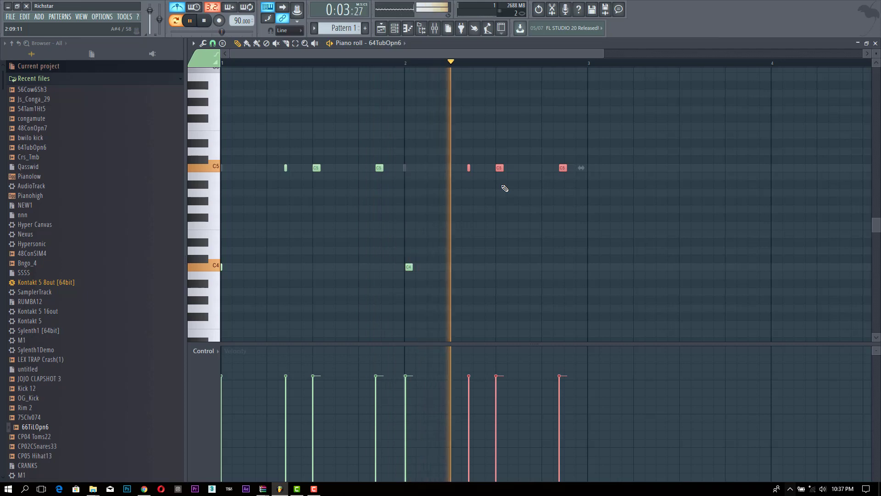
# Delete the C5 note at 1:09:00, add a C4 note on step 13 of bar 2, and close the piano roll
pyautogui.rightClick(317, 168)
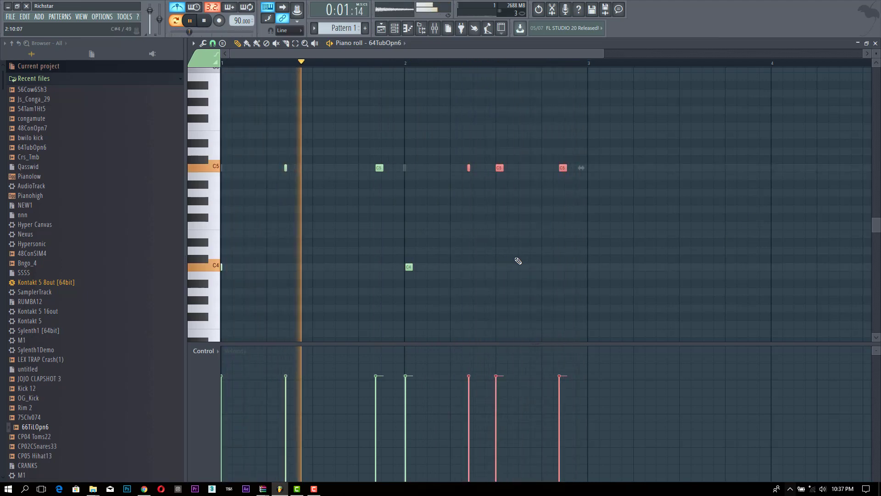
pyautogui.click(545, 267)
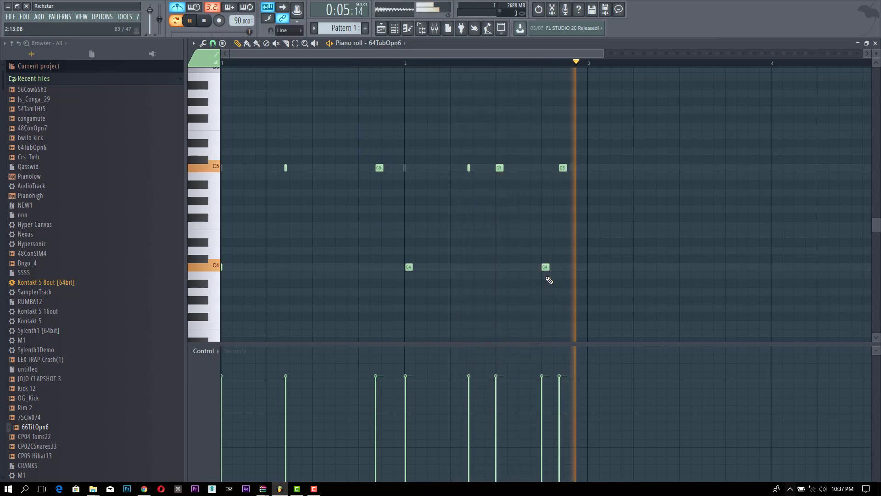
pyautogui.press('F7')
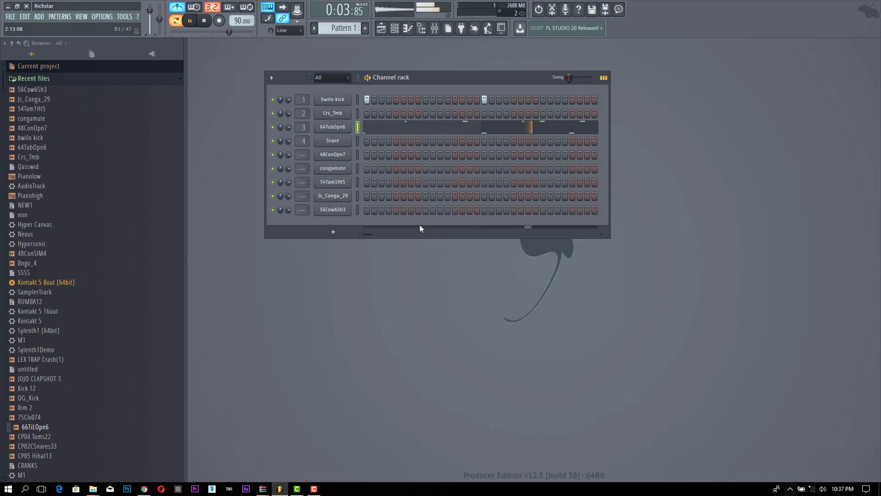
# Stop playback and audition the congamute, 56Cow6Sh3, Js_Conga_29 and Crs_Tmb channels
pyautogui.press('space')
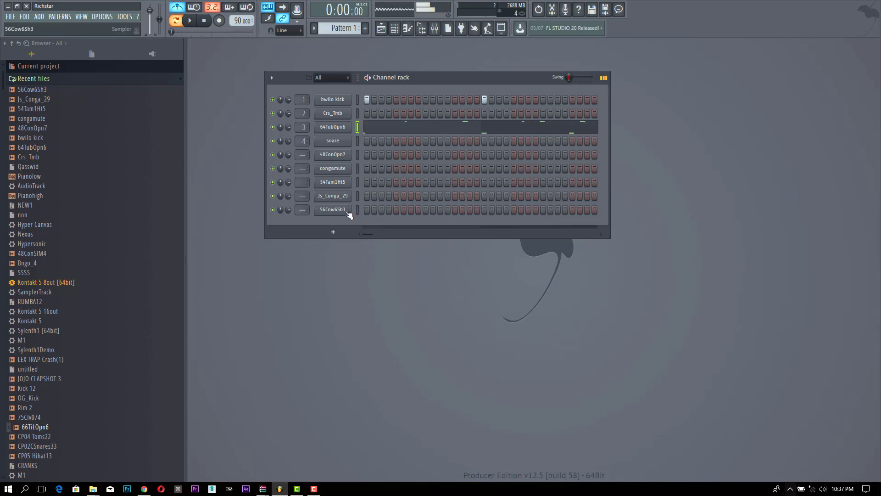
pyautogui.click(346, 166)
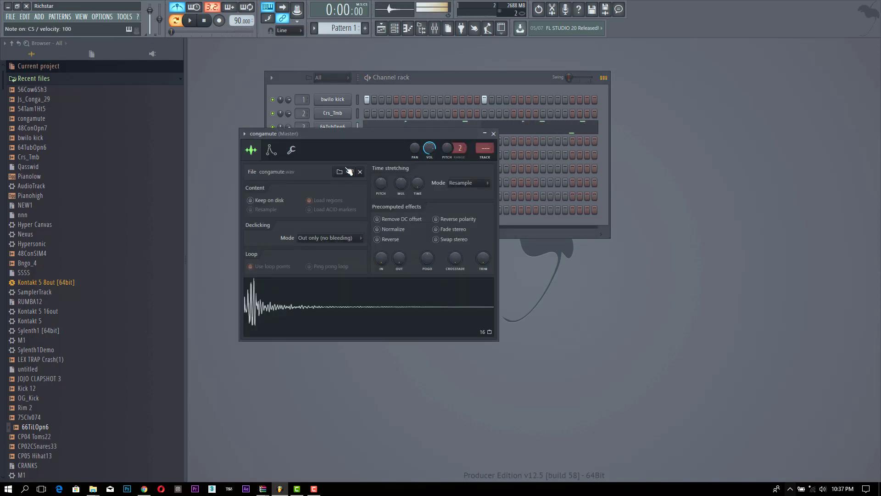
pyautogui.click(441, 72)
pyautogui.click(332, 210)
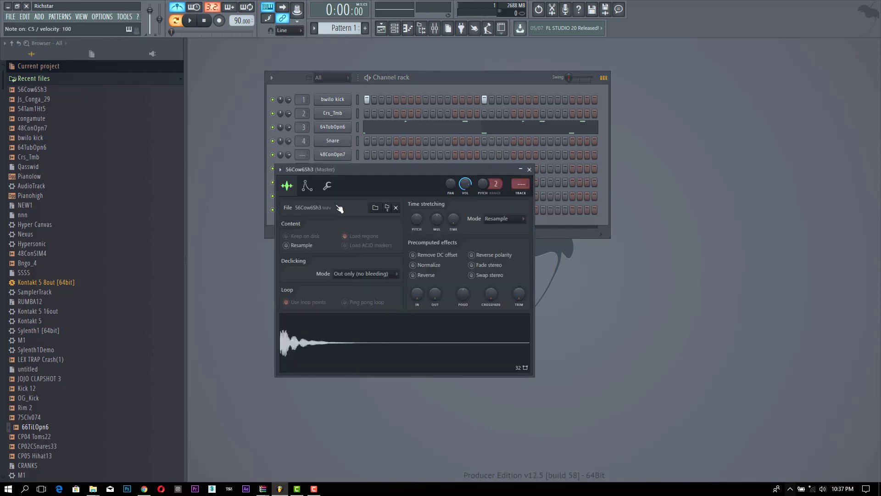
pyautogui.click(430, 76)
pyautogui.click(343, 197)
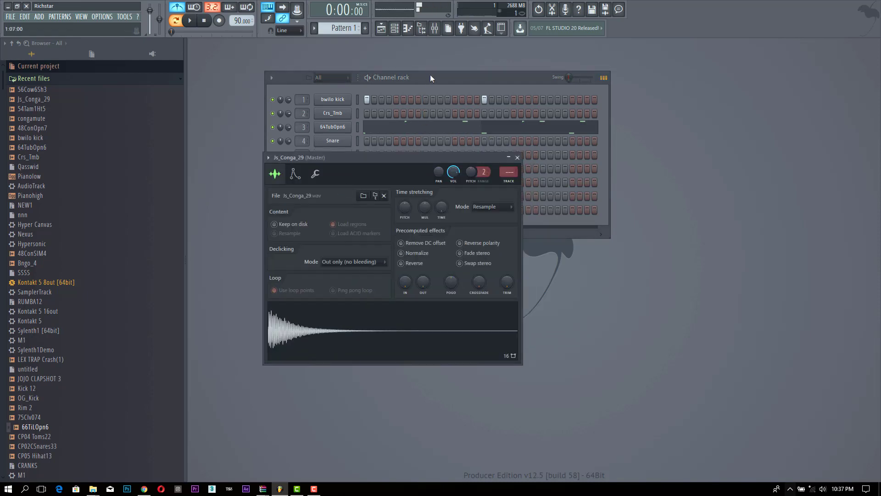
pyautogui.click(431, 75)
pyautogui.click(344, 114)
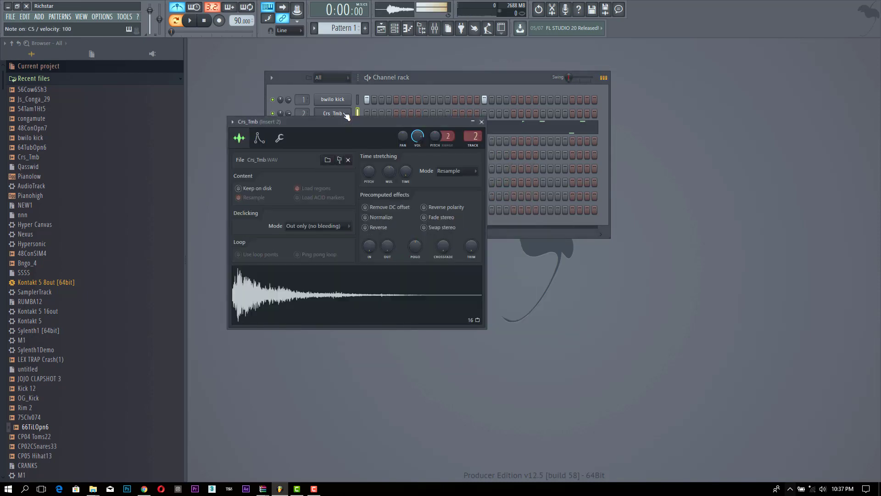
pyautogui.click(427, 76)
# Fill the Crs_Tmb channel with a hit every 4 steps and play the pattern to check it
pyautogui.rightClick(350, 114)
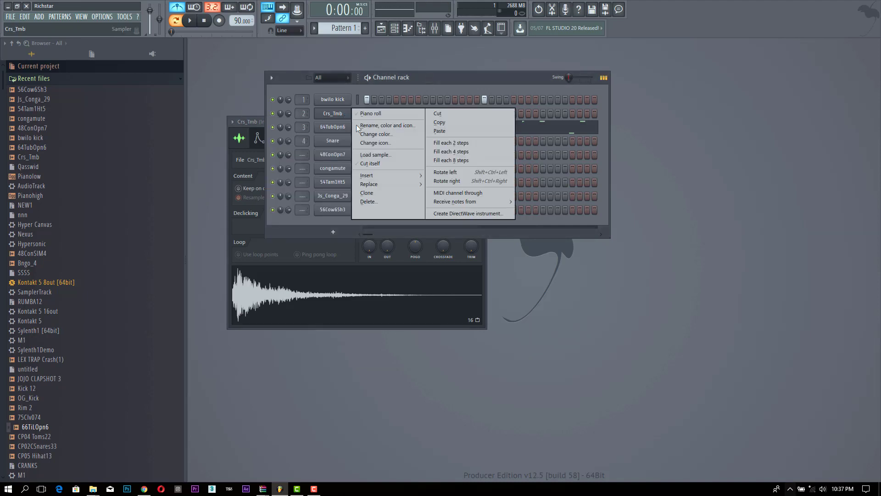
pyautogui.click(451, 148)
pyautogui.press('space')
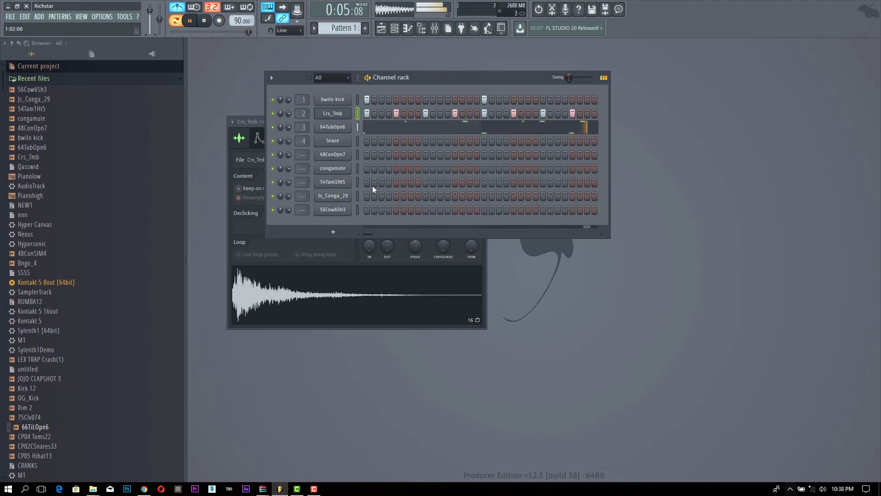
pyautogui.press('space')
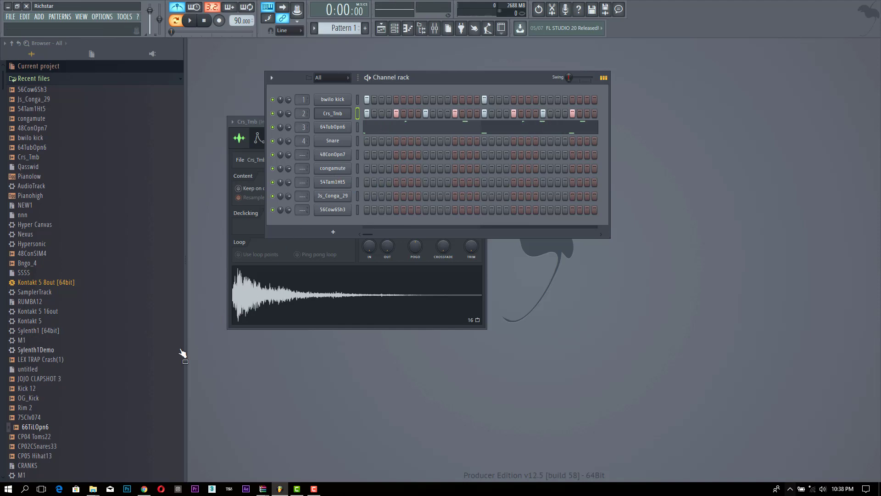
pyautogui.press('space')
pyautogui.rightClick(334, 168)
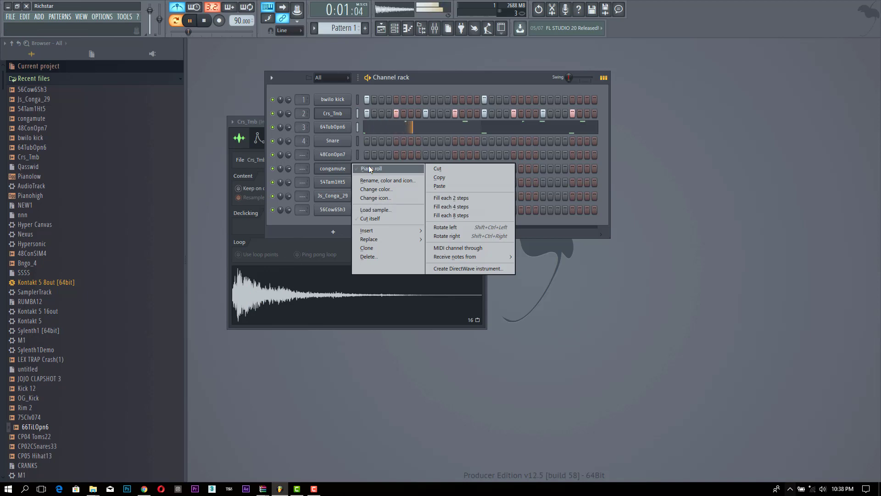
pyautogui.click(337, 171)
pyautogui.press('space')
# Audition recent samples in the browser, including Crs_Tmb, 48ConOpn7, congamute, OG_Kick, Rim 2, CP02CSnares33 and CP05 Hihat13
pyautogui.click(38, 157)
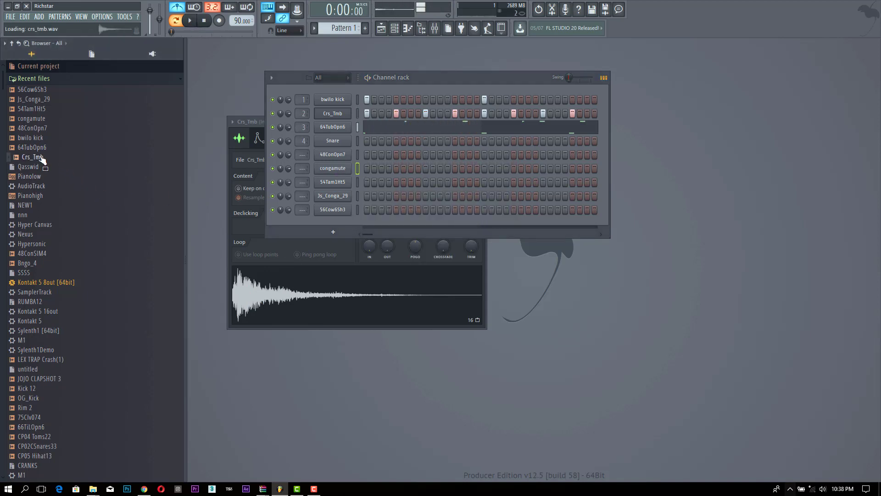
pyautogui.click(42, 148)
pyautogui.click(39, 138)
pyautogui.click(41, 129)
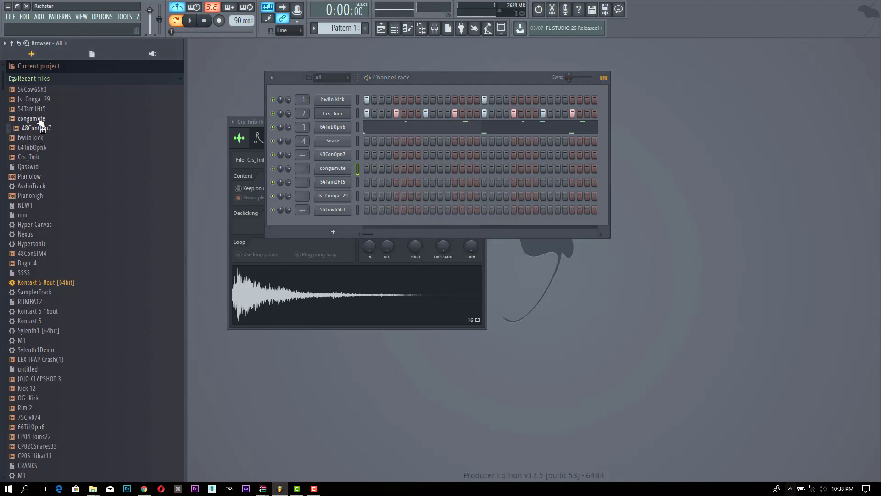
pyautogui.click(40, 119)
pyautogui.click(36, 399)
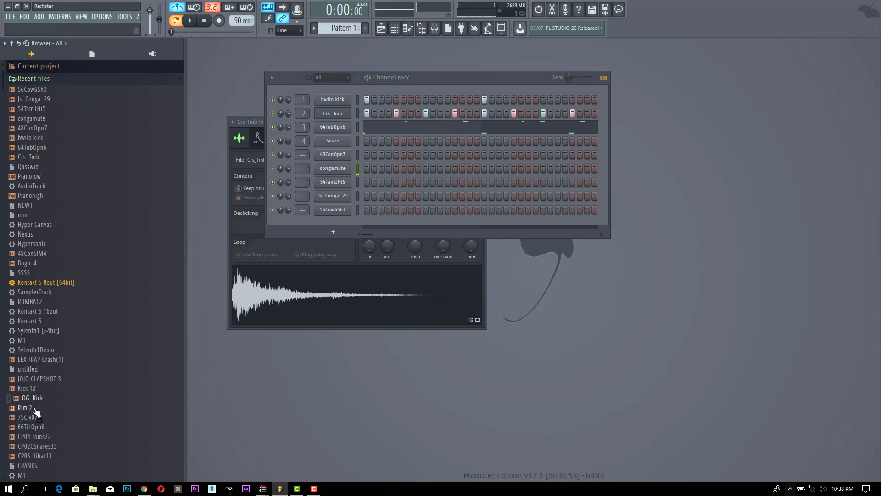
pyautogui.click(35, 409)
pyautogui.click(41, 447)
pyautogui.click(42, 456)
# Preview the Hi_Shk1 sample, load it into channel 4 in place of Snare, and start playback
pyautogui.scroll(-5, 47, 427)
pyautogui.scroll(-1, 49, 418)
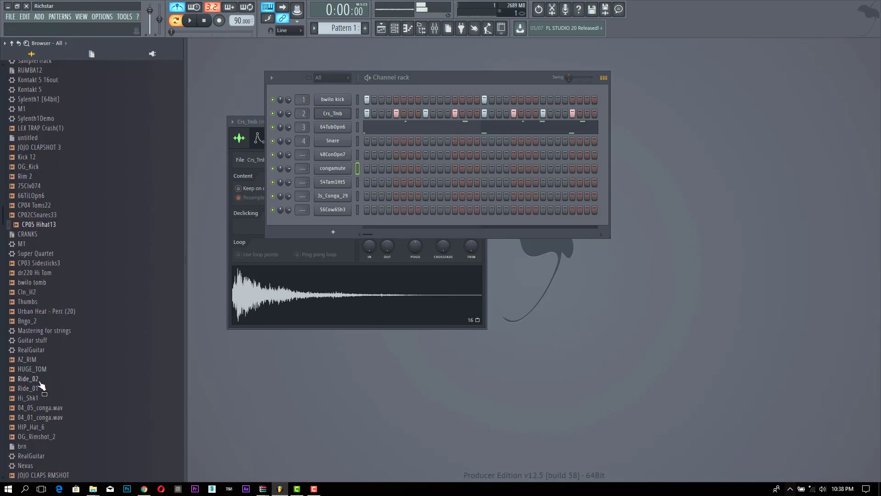
pyautogui.click(37, 398)
pyautogui.moveTo(39, 402); pyautogui.dragTo(340, 139)
pyautogui.press('space')
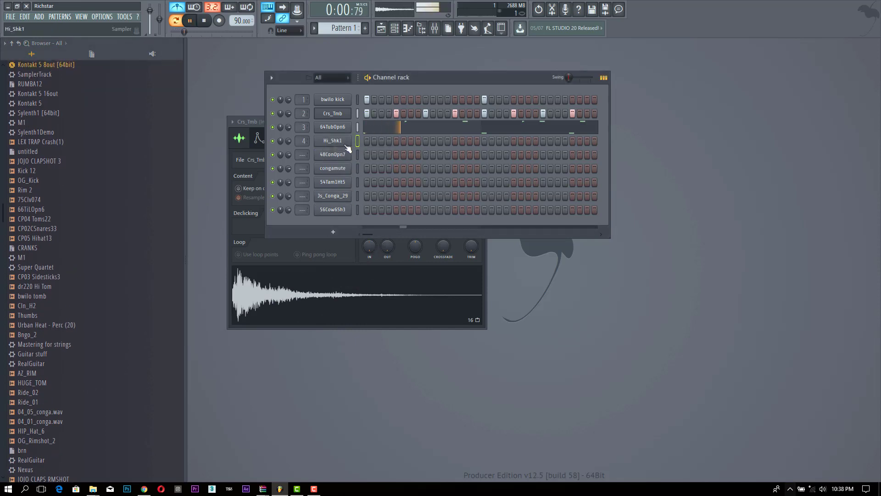
# Open the Hi_Shk1 piano roll, turn off note snapping and place two off-grid C5 notes in the first beat of bar 1
pyautogui.rightClick(348, 140)
pyautogui.click(382, 142)
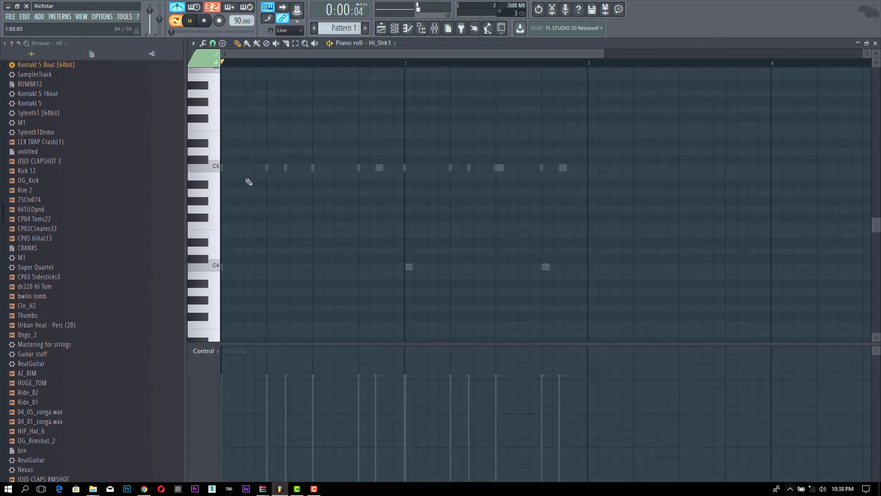
pyautogui.click(246, 168)
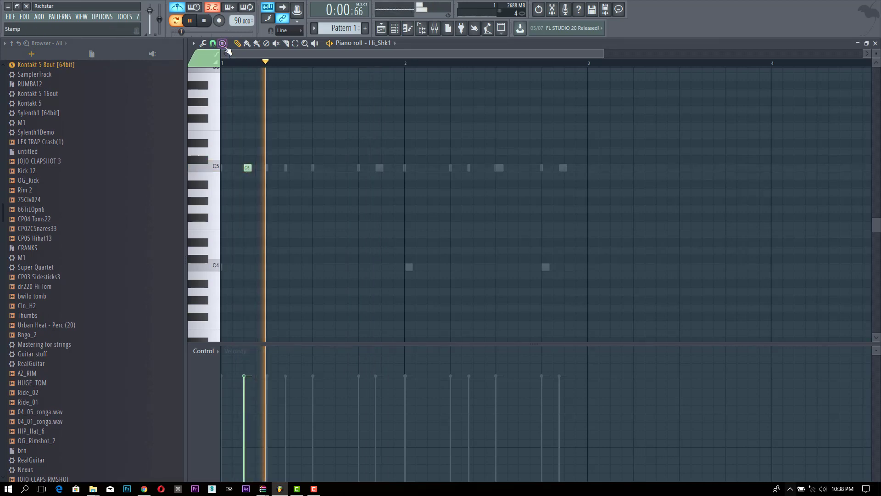
pyautogui.click(213, 44)
pyautogui.click(240, 87)
pyautogui.moveTo(248, 168); pyautogui.dragTo(252, 168)
pyautogui.click(258, 168)
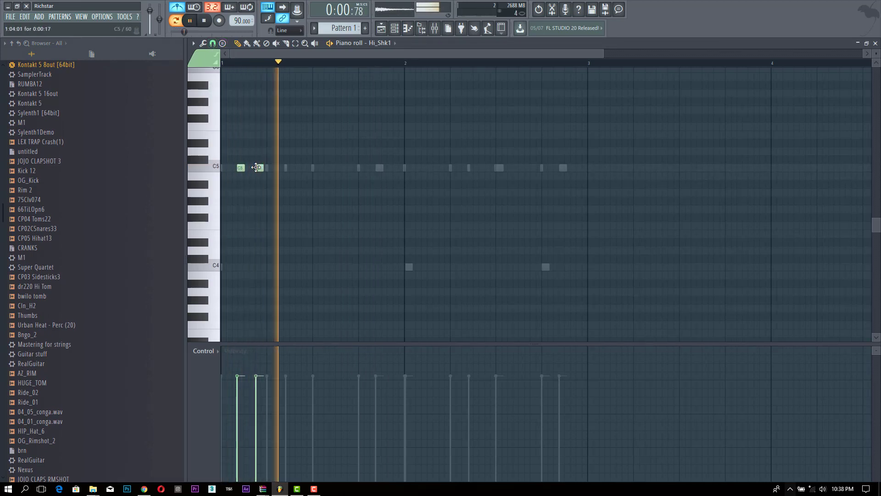
# Add a softer C5 note on beat 2 and a full-velocity one shortly after it to the Hi_Shk1 pattern, checking the timing against playback
pyautogui.press('space')
pyautogui.press('space')
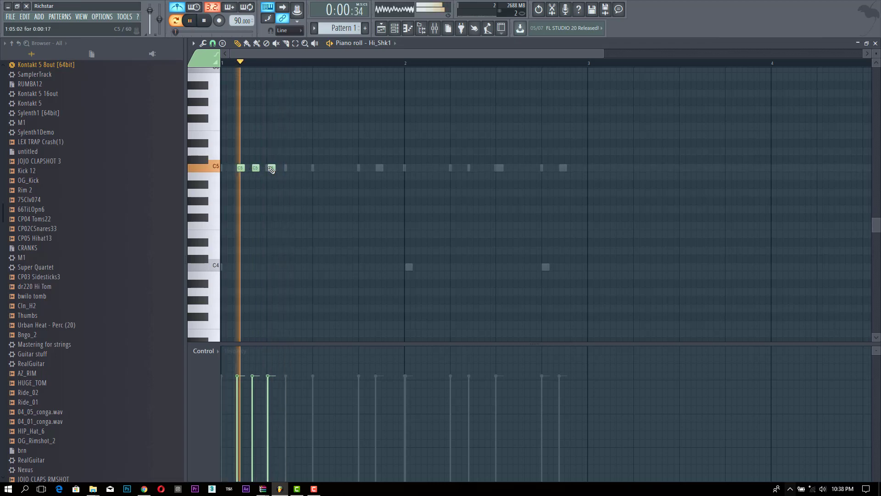
pyautogui.click(286, 167)
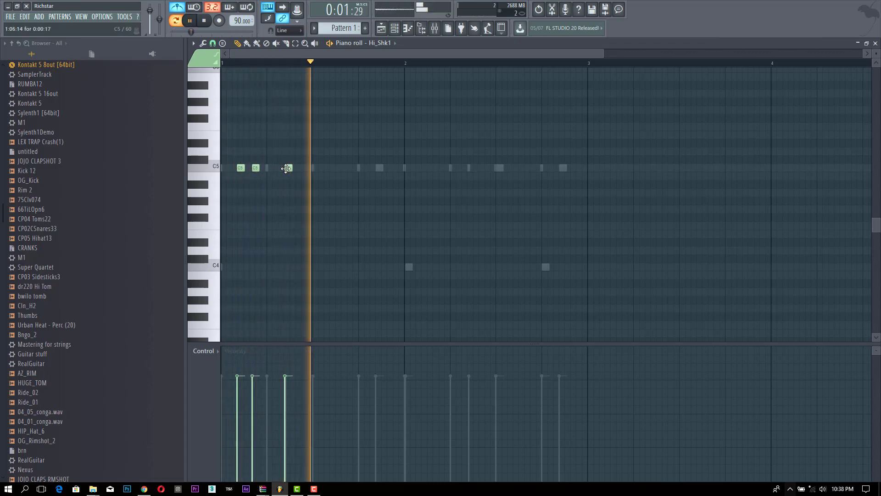
pyautogui.moveTo(286, 168); pyautogui.dragTo(285, 168)
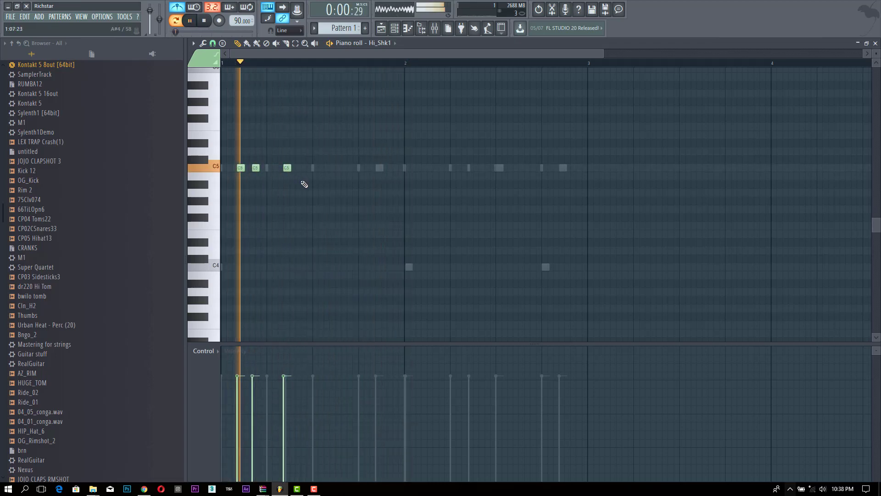
pyautogui.press('space')
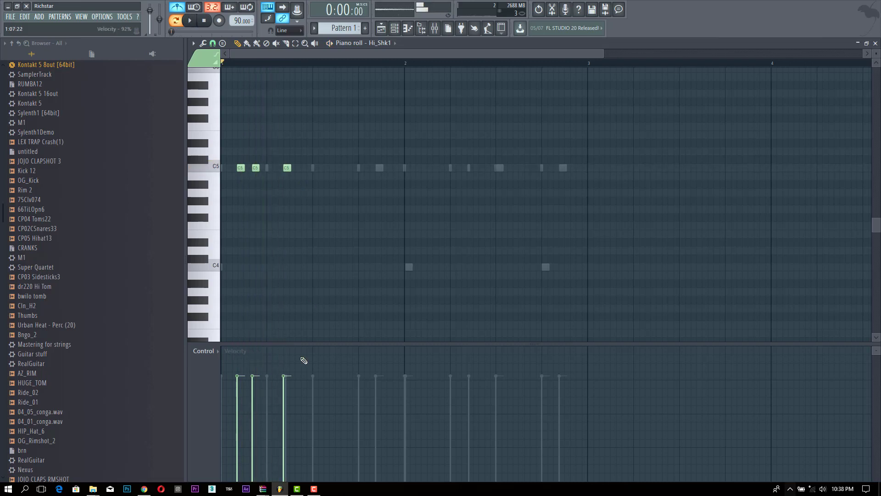
pyautogui.click(267, 168)
pyautogui.press('space')
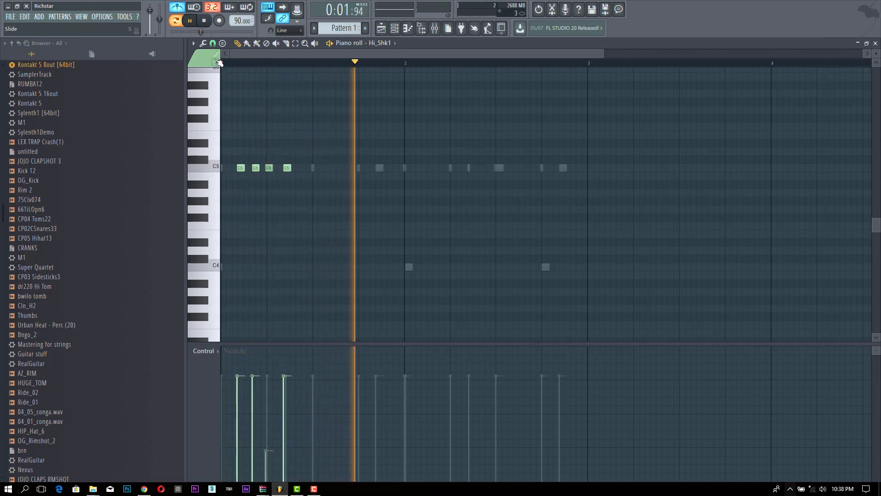
# Set snapping to Line, copy the four Hi_Shk1 notes to the second half of bar 1, and repeat all eight in bar 2
pyautogui.click(213, 43)
pyautogui.click(225, 69)
pyautogui.moveTo(321, 156)
pyautogui.mouseDown()
pyautogui.moveTo(240, 181)
pyautogui.moveTo(329, 171)
pyautogui.mouseUp()
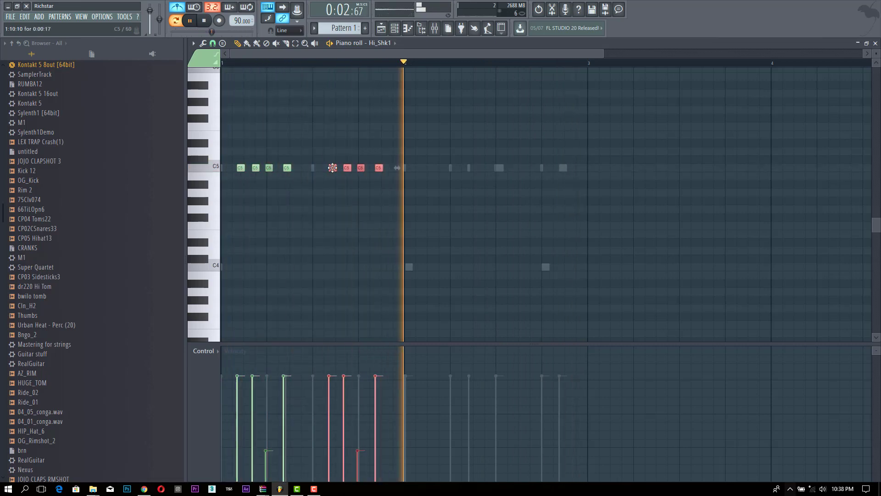
pyautogui.moveTo(418, 204); pyautogui.dragTo(227, 143)
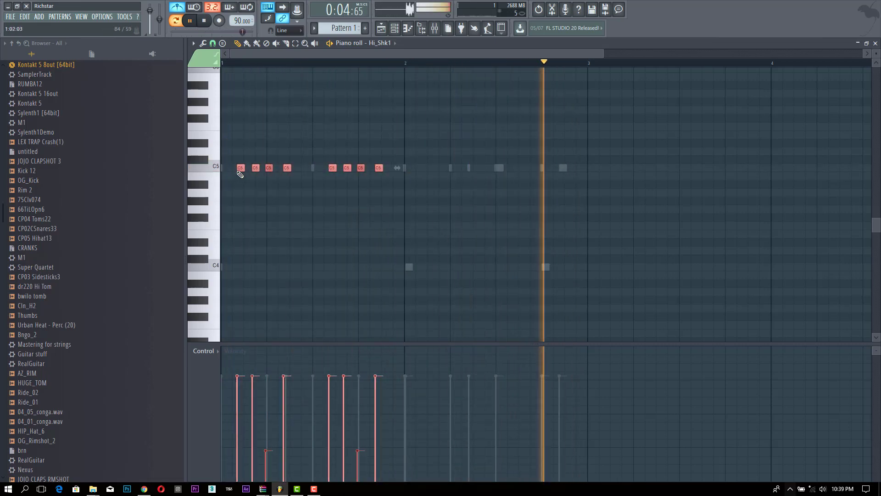
pyautogui.hotkey('ctrl', 'b')
pyautogui.moveTo(424, 179); pyautogui.dragTo(427, 178)
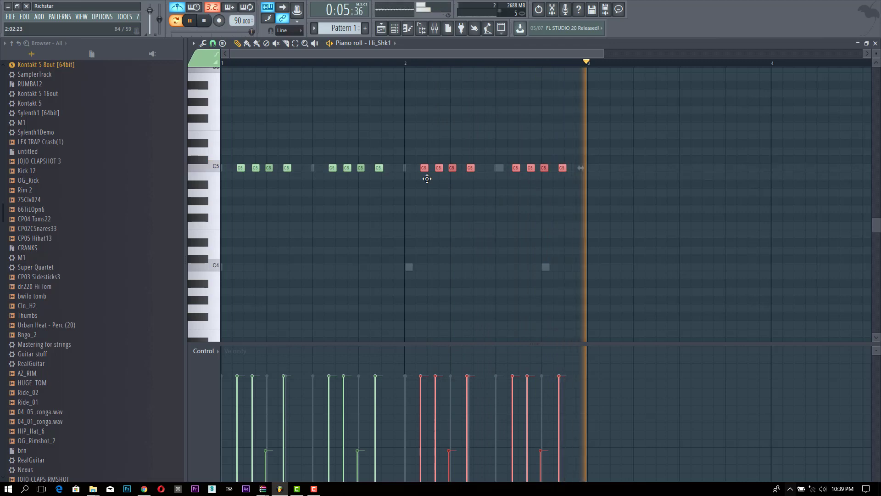
pyautogui.press('F7')
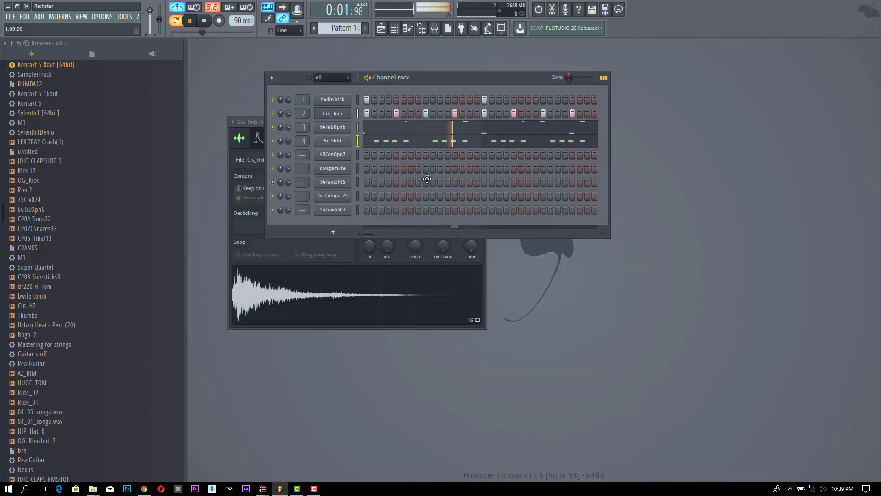
# Open the congamute piano roll, turn off snapping and place two C5 notes over the first and last shaker hits of bar 1's first half
pyautogui.rightClick(348, 168)
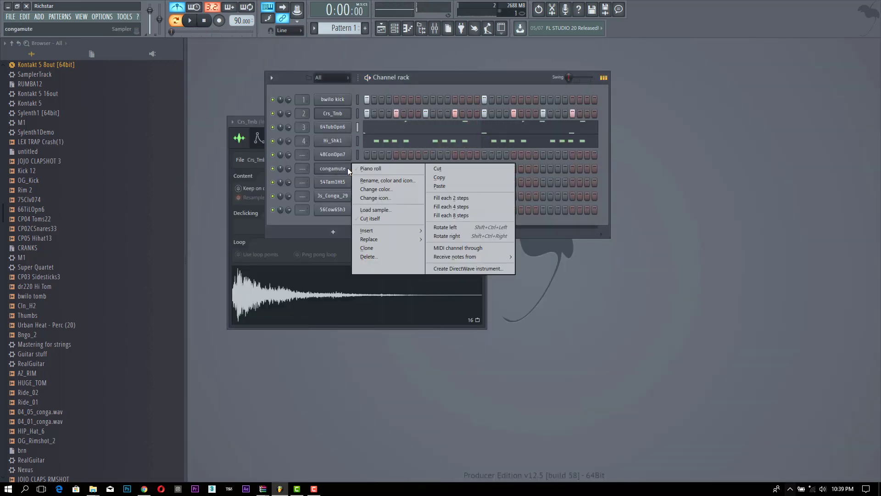
pyautogui.click(385, 168)
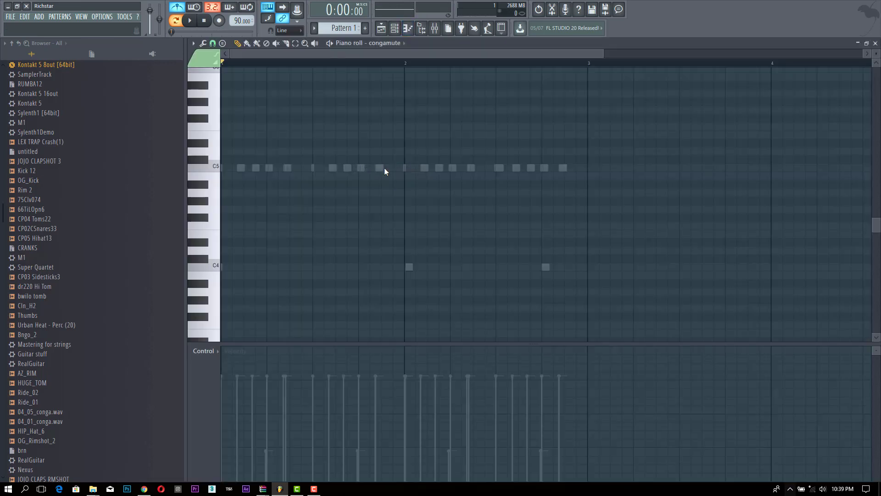
pyautogui.press('space')
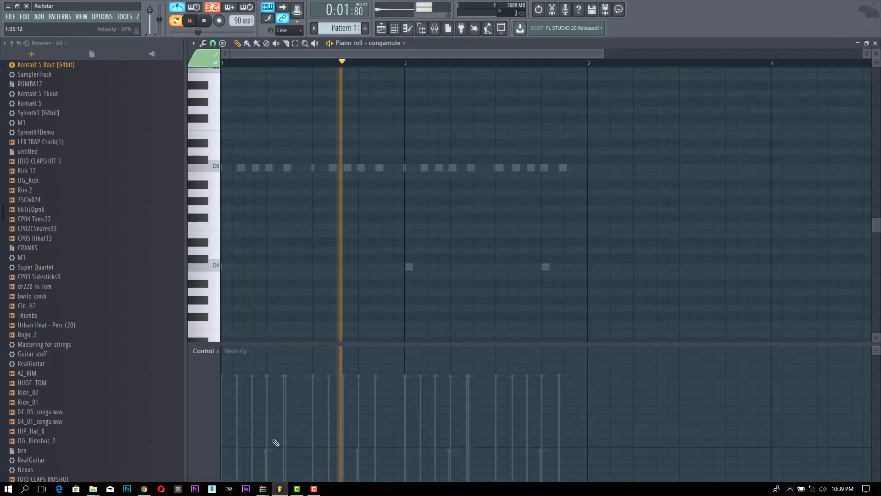
pyautogui.click(212, 43)
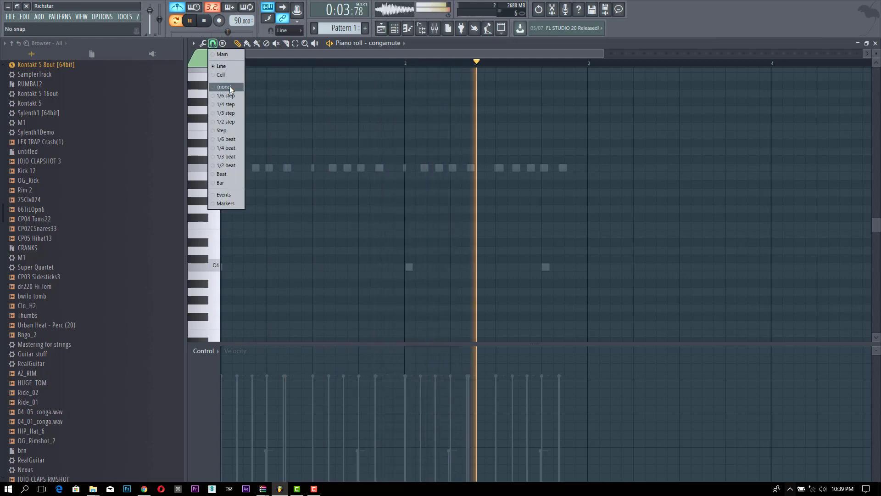
pyautogui.click(219, 54)
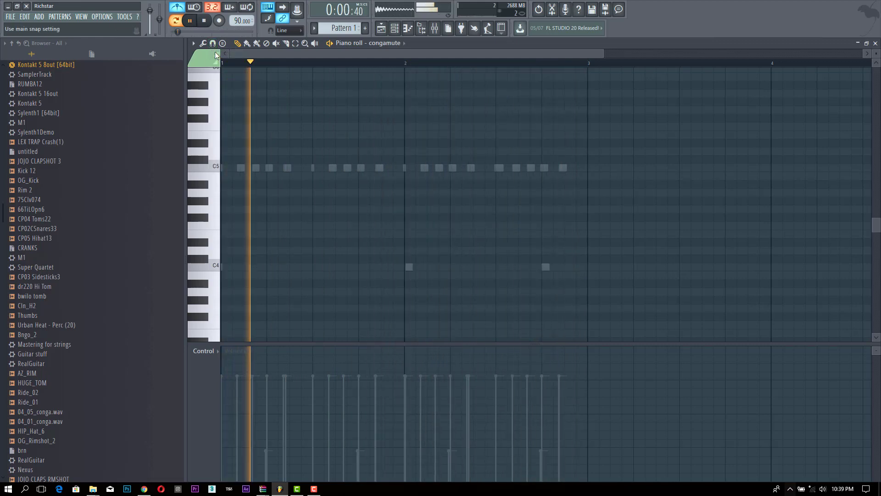
pyautogui.click(217, 44)
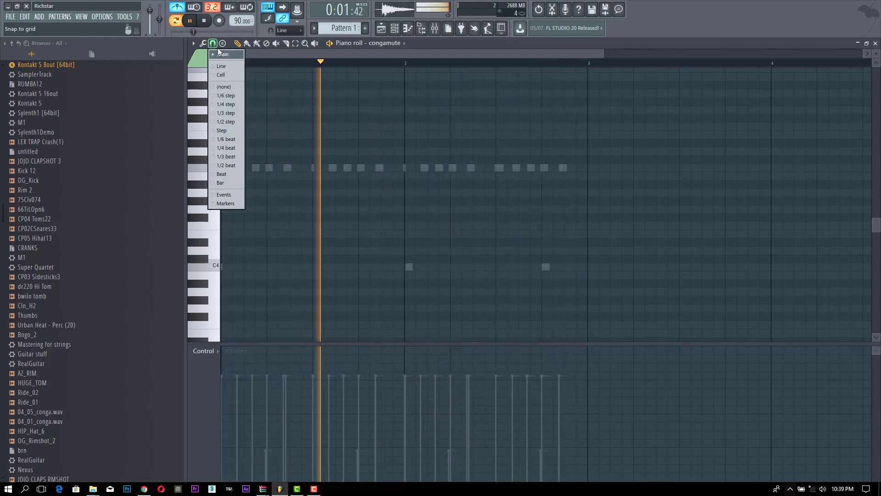
pyautogui.click(231, 84)
pyautogui.press('space')
pyautogui.click(238, 174)
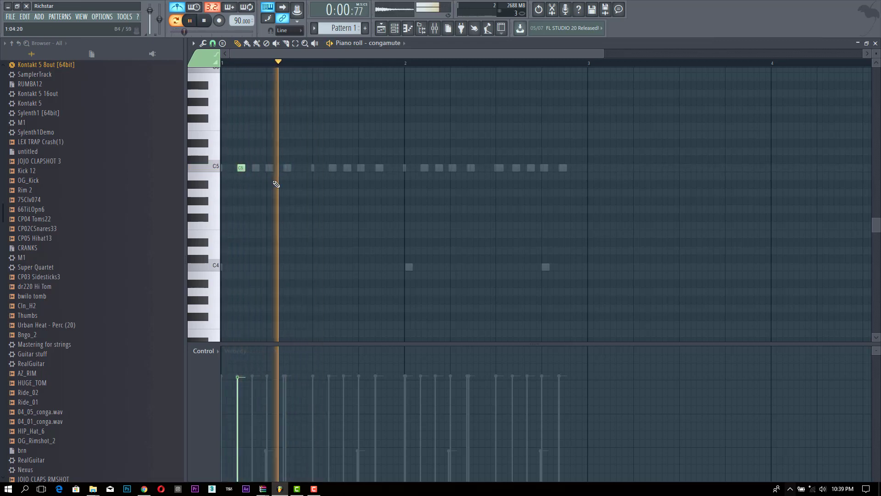
pyautogui.press('space')
pyautogui.click(286, 173)
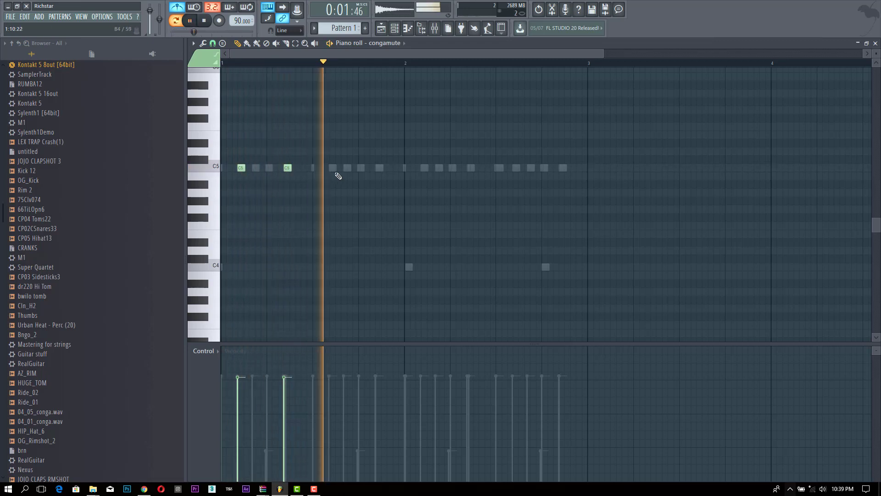
# Place two more congamute C5 notes in the second half of bar 1, aligned with that half's first and last shaker hits
pyautogui.click(332, 171)
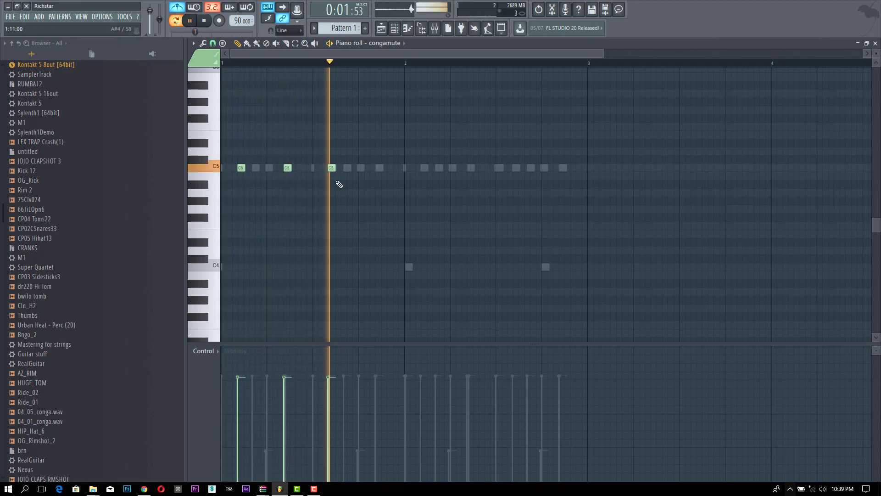
pyautogui.press('space')
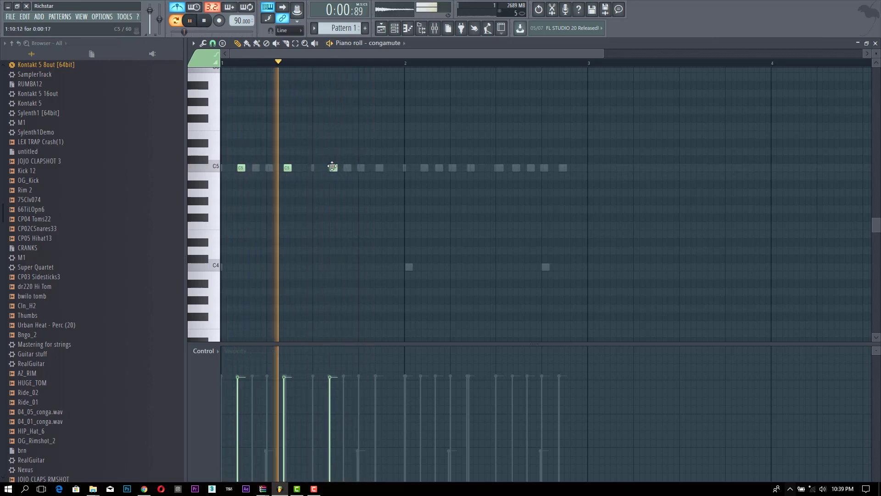
pyautogui.press('space')
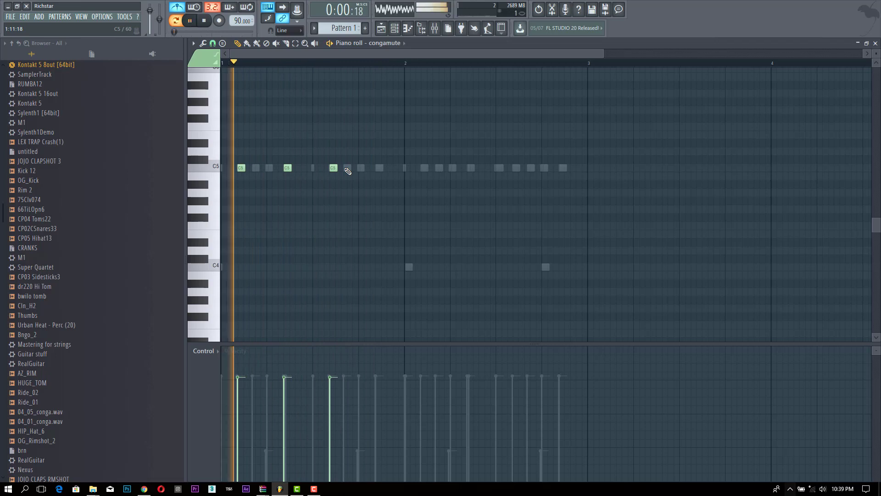
pyautogui.click(361, 168)
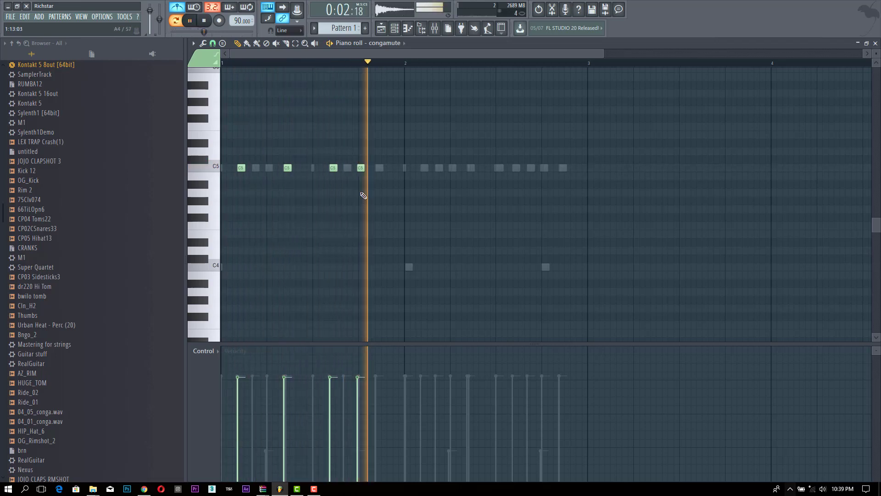
pyautogui.click(377, 168)
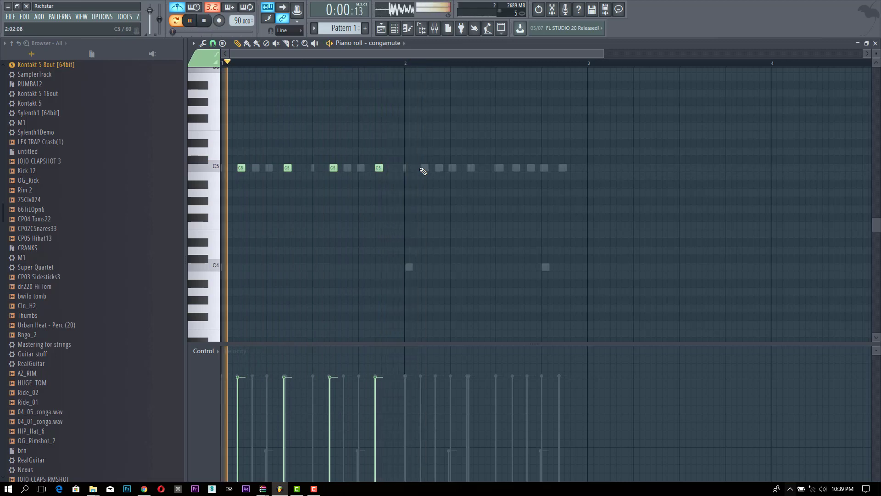
# Set snapping to Line, copy the four congamute notes into bar 2 and close the piano roll
pyautogui.click(212, 44)
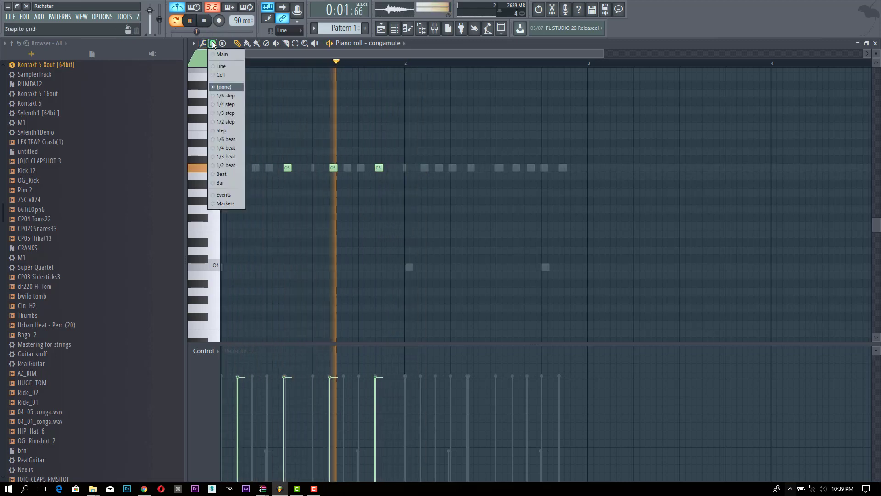
pyautogui.click(230, 66)
pyautogui.moveTo(450, 158); pyautogui.dragTo(238, 203)
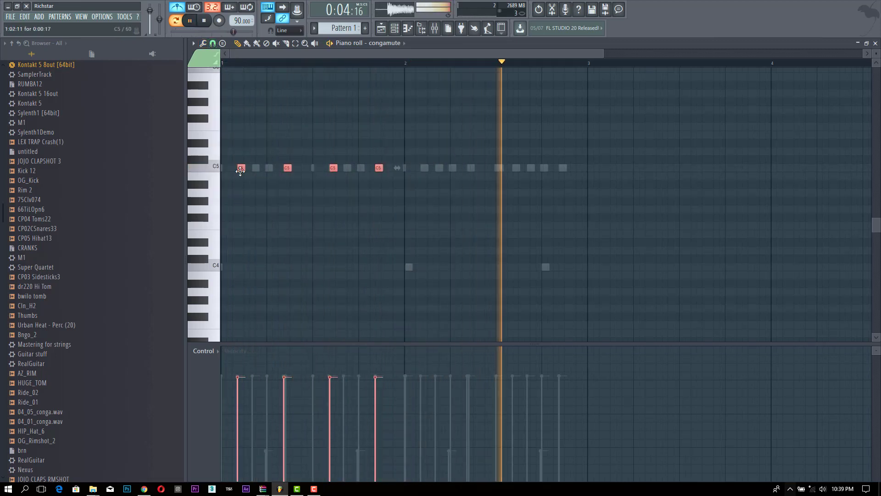
pyautogui.moveTo(240, 171); pyautogui.dragTo(421, 169)
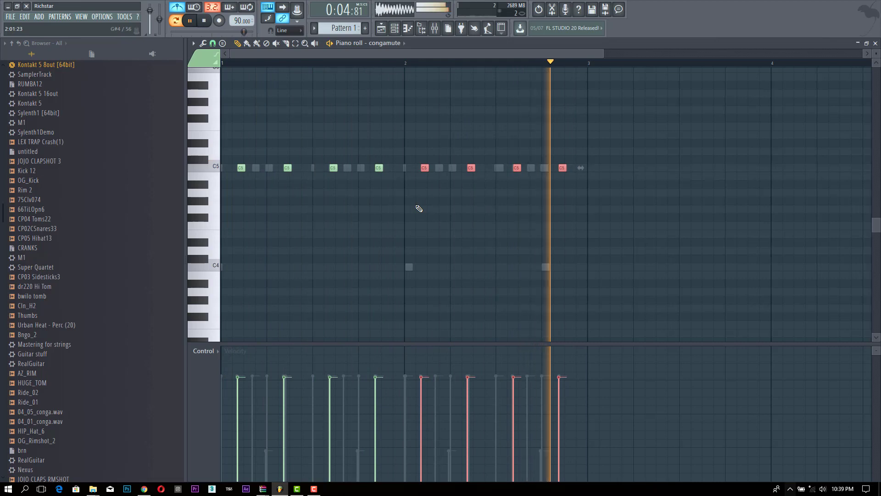
pyautogui.press('Escape')
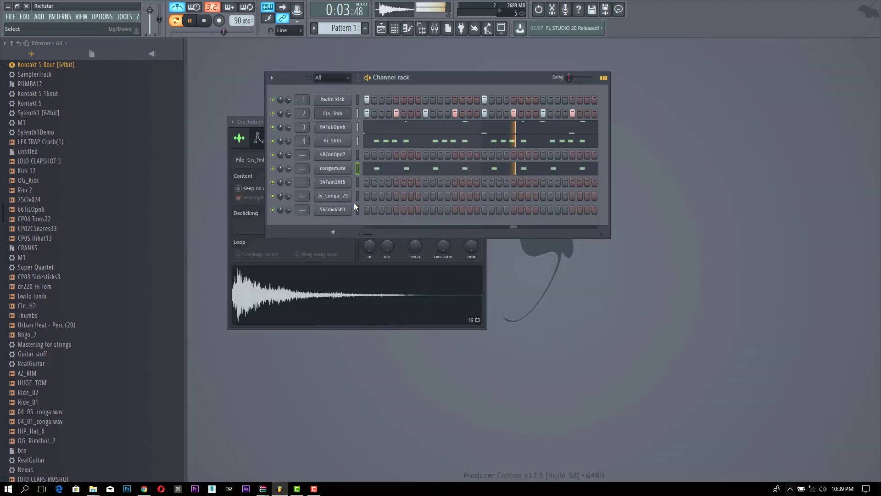
# Audition the 56Cow6Sh3 channel and program its piano roll with C5 notes on beats 1 and 4 of both bars
pyautogui.click(337, 212)
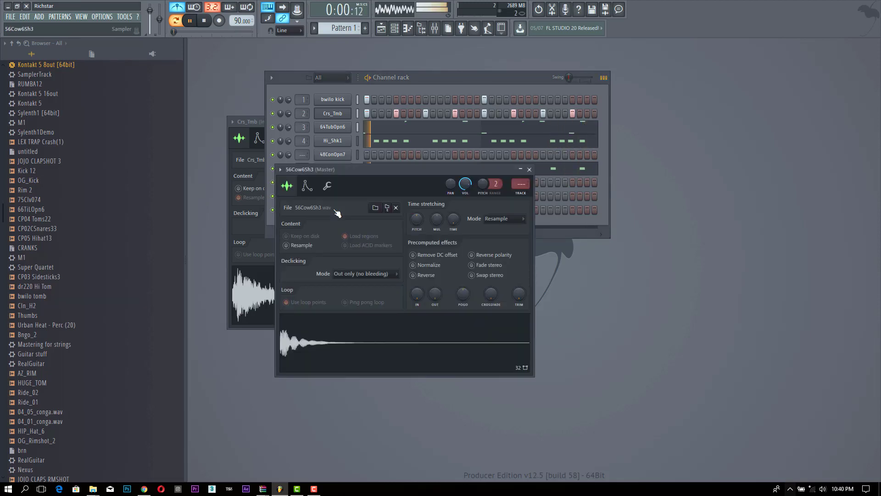
pyautogui.click(437, 74)
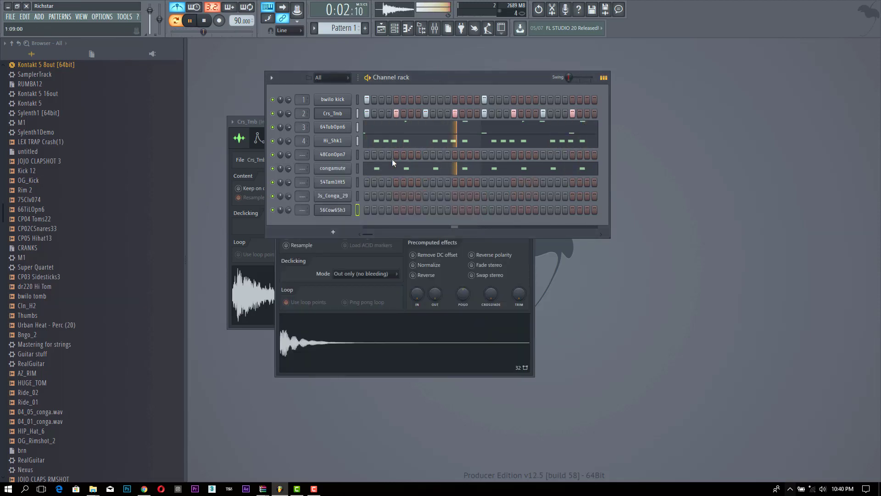
pyautogui.rightClick(342, 212)
pyautogui.click(363, 210)
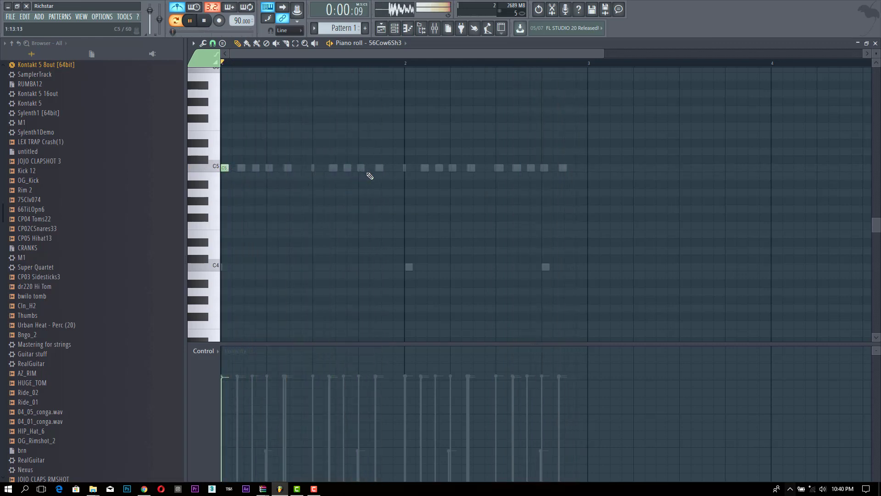
pyautogui.click(361, 167)
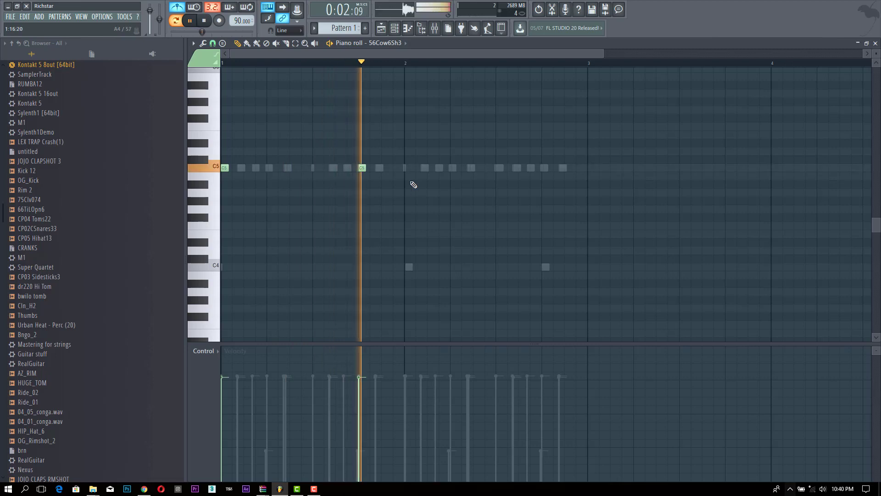
pyautogui.click(402, 168)
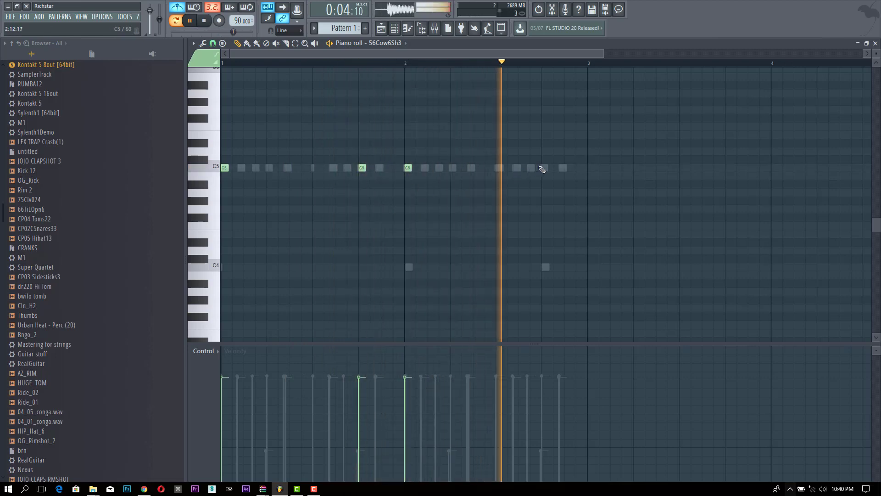
pyautogui.click(543, 168)
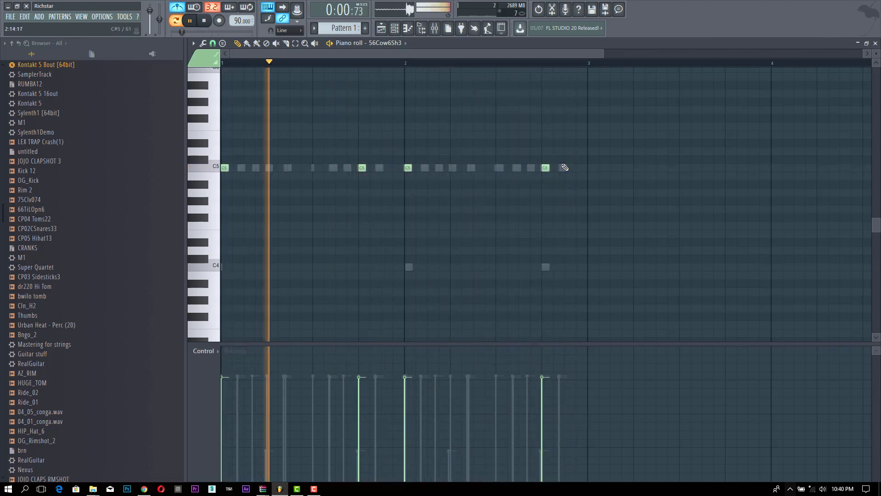
# Close the cowbell piano roll, audition the Js_Conga_29 sample and open that channel's piano roll
pyautogui.press('F7')
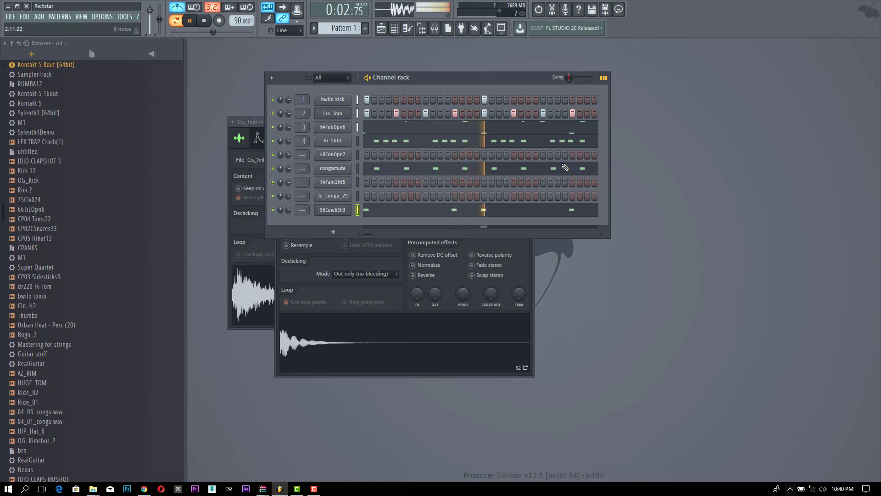
pyautogui.click(325, 196)
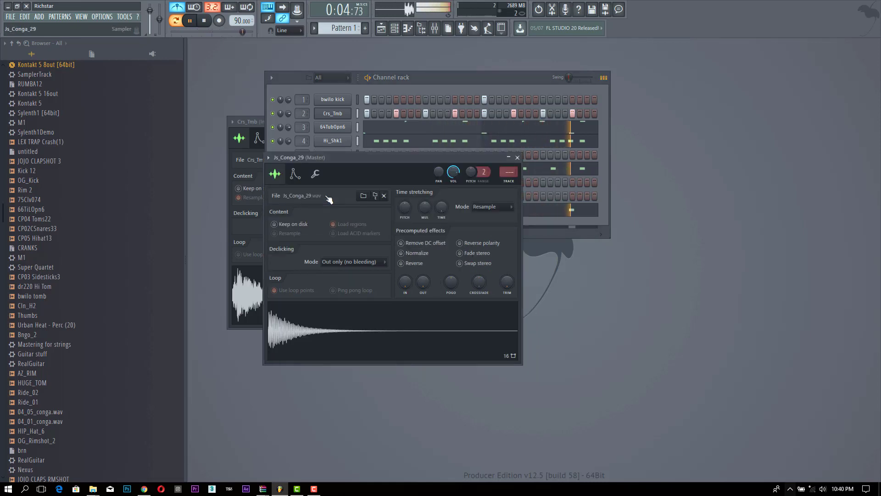
pyautogui.click(430, 76)
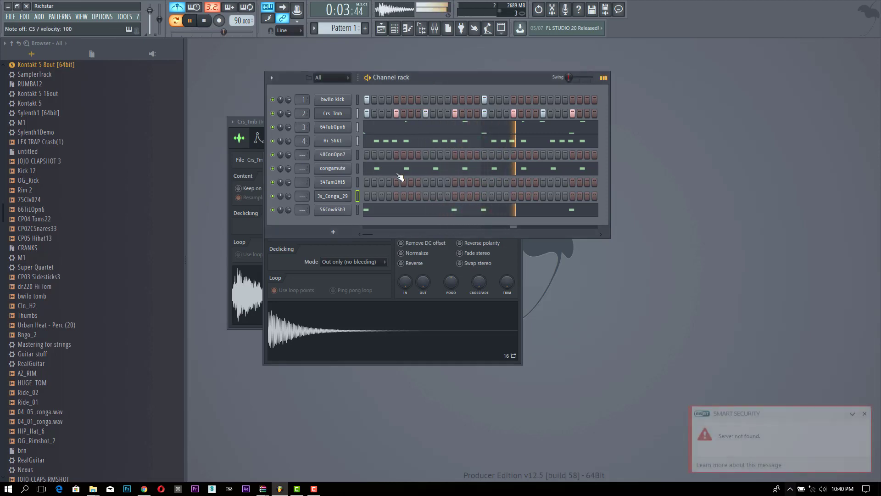
pyautogui.rightClick(350, 195)
pyautogui.click(360, 195)
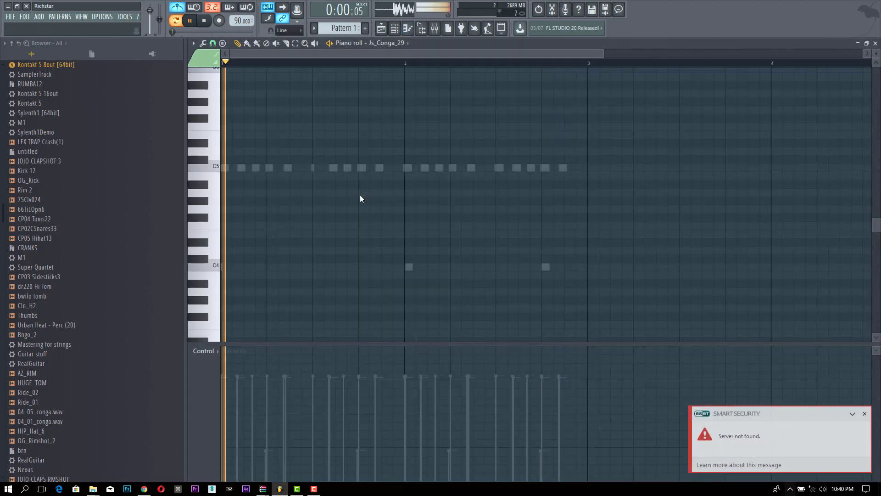
# Place a C5 note in beat 3 of bar 1 and set the piano roll snapping to none
pyautogui.click(337, 168)
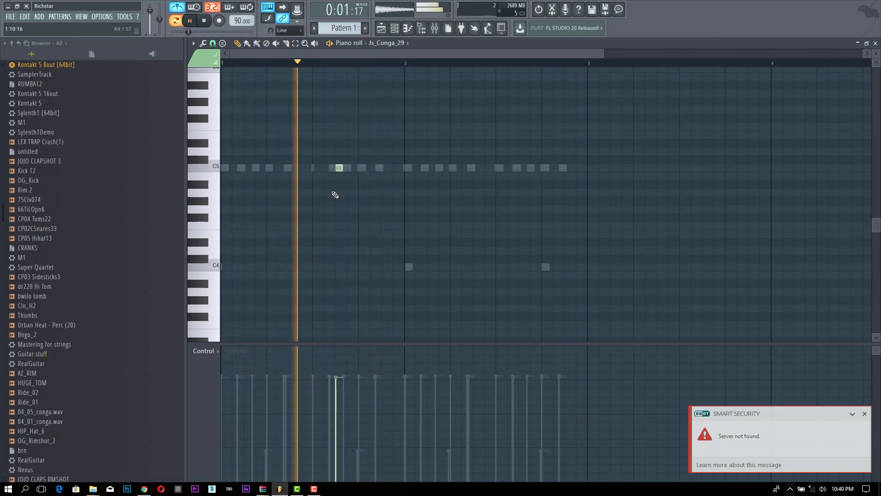
pyautogui.click(212, 43)
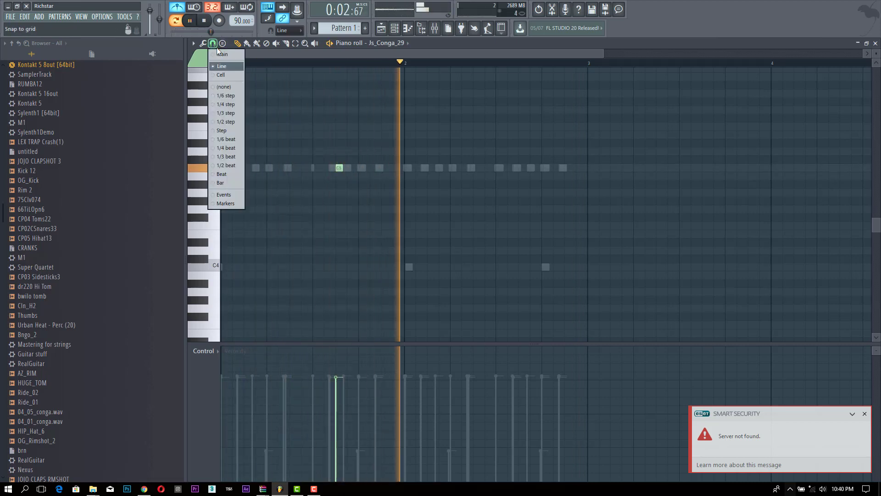
pyautogui.click(238, 87)
pyautogui.press('space')
# Try a three-note conga fill in beat 2 of bar 1, with an A4 note followed by two short C5 notes
pyautogui.moveTo(339, 168); pyautogui.dragTo(299, 173)
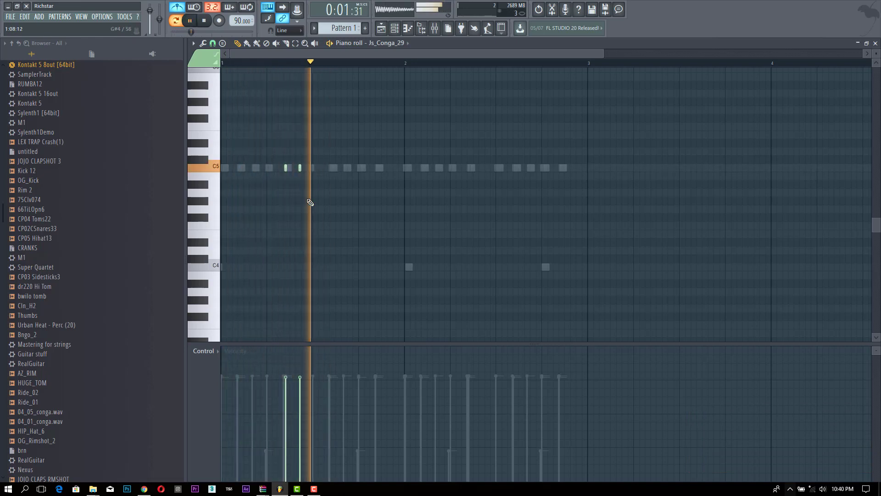
pyautogui.moveTo(299, 169); pyautogui.dragTo(302, 169)
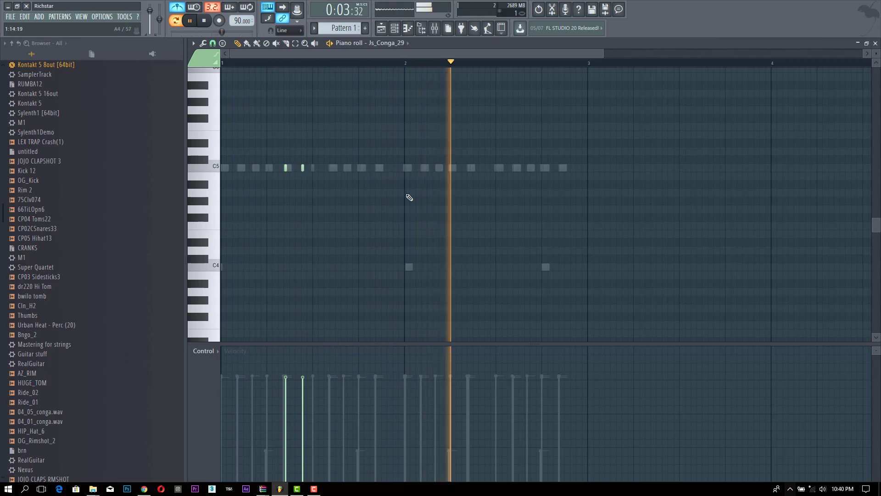
pyautogui.click(265, 191)
pyautogui.press('space')
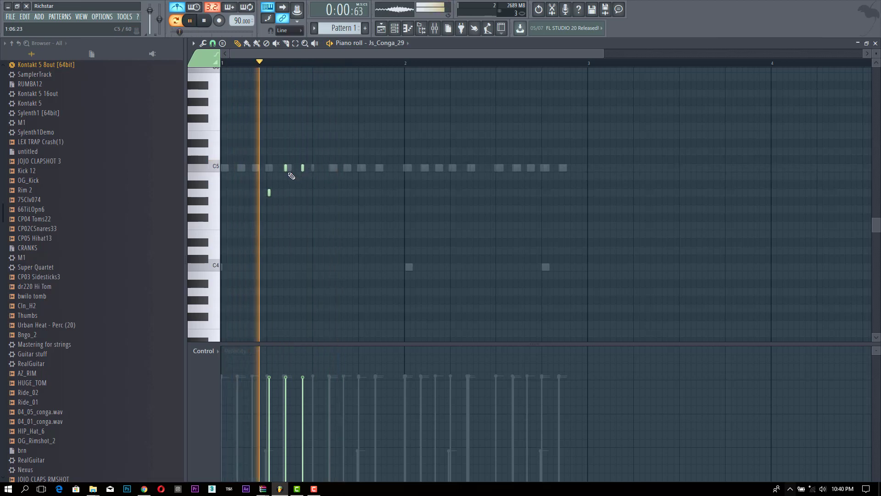
pyautogui.moveTo(286, 169); pyautogui.dragTo(283, 169)
pyautogui.press('space')
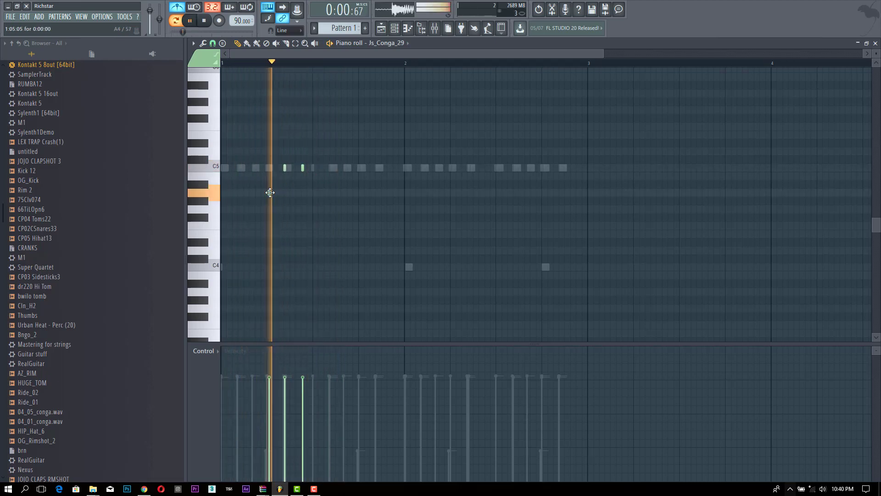
pyautogui.moveTo(302, 168); pyautogui.dragTo(297, 169)
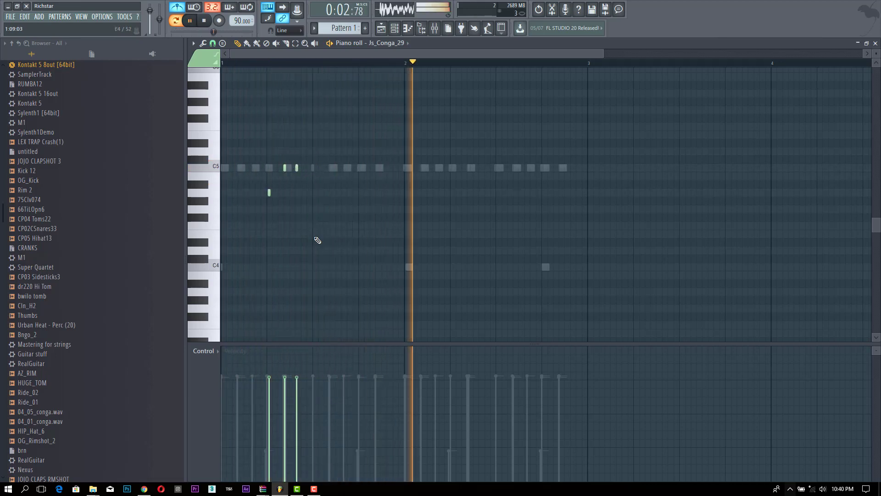
# Leave the piano roll, audition the Js_Conga_29 channel again and reopen its piano roll
pyautogui.press('F7')
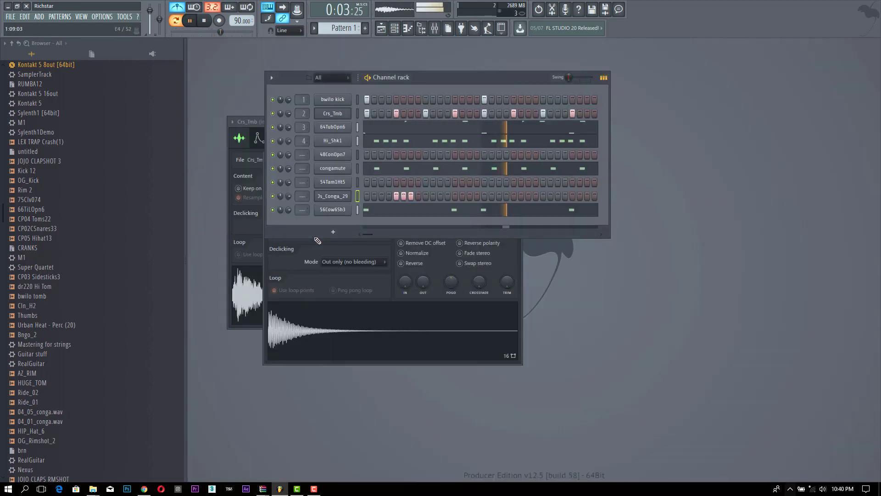
pyautogui.click(350, 198)
pyautogui.click(457, 77)
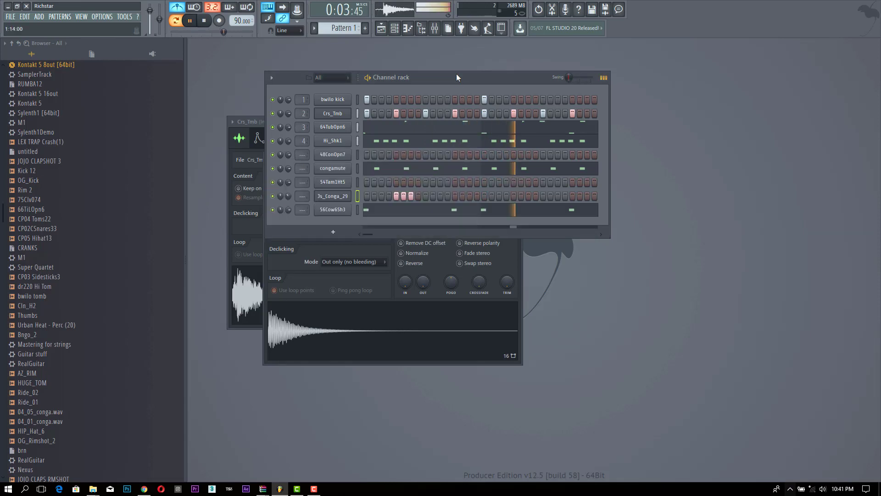
pyautogui.rightClick(347, 196)
pyautogui.click(378, 197)
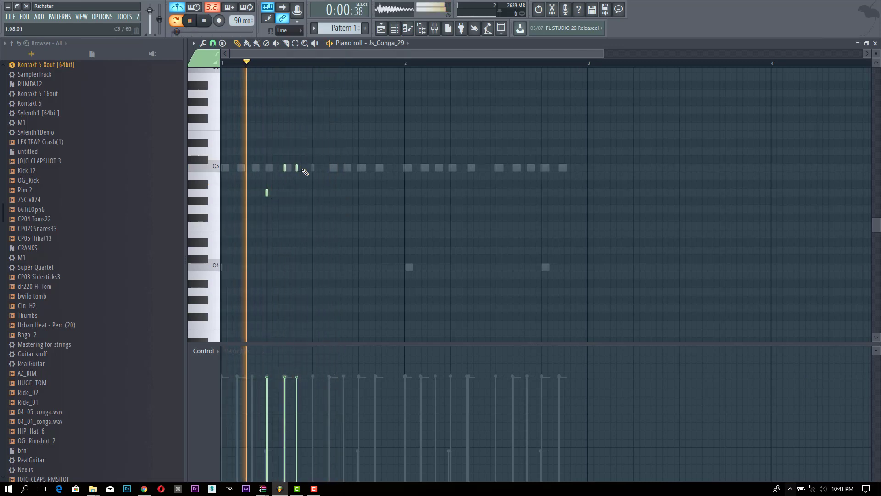
# Try the bar 1 fill with its middle note slightly earlier and its last note raised to D5
pyautogui.press('space')
pyautogui.press('space')
pyautogui.press('space')
pyautogui.press('space')
pyautogui.moveTo(289, 169); pyautogui.dragTo(286, 170)
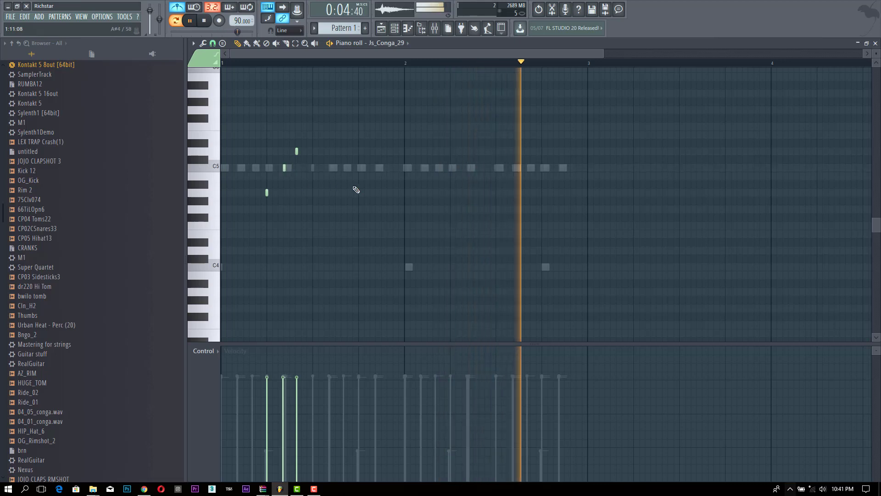
# Try a C5 note at the start of bar 2, and delete all the Js_Conga_29 notes
pyautogui.click(402, 170)
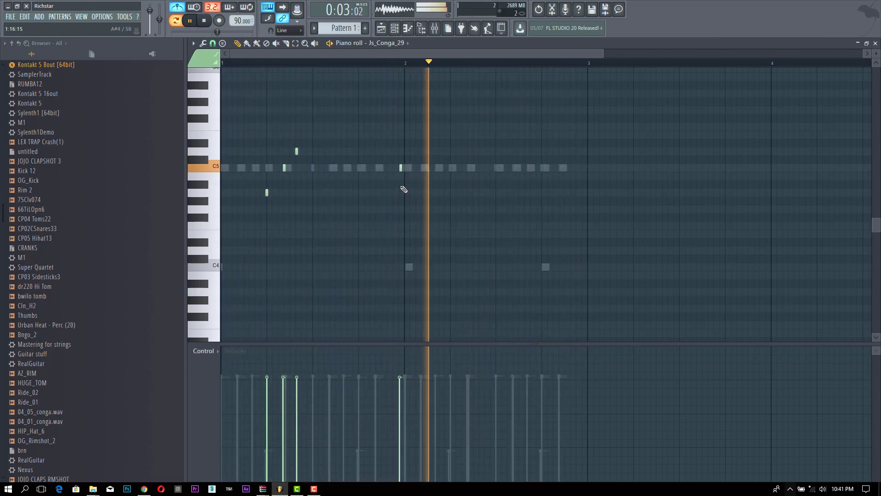
pyautogui.moveTo(401, 170); pyautogui.dragTo(407, 170)
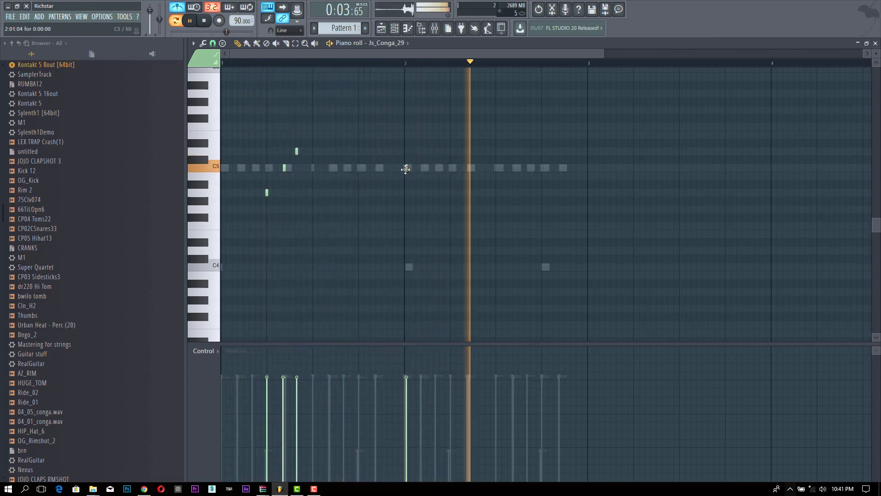
pyautogui.rightClick(407, 169)
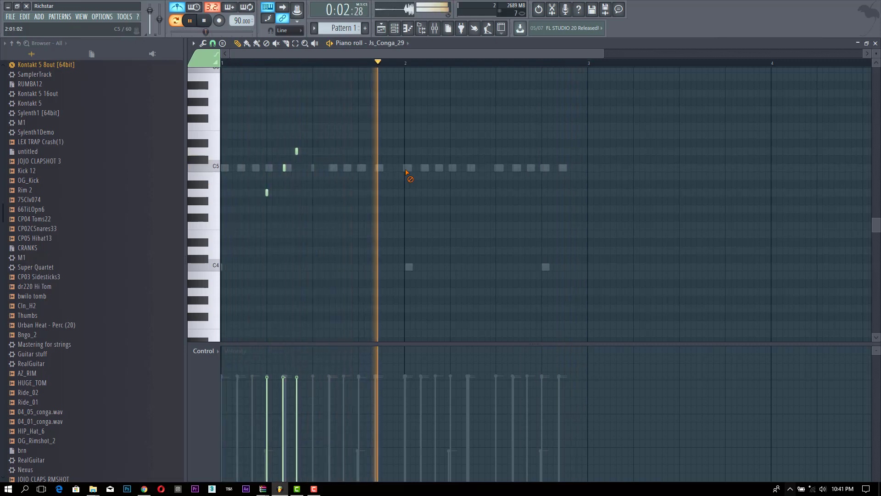
pyautogui.rightClick(296, 150)
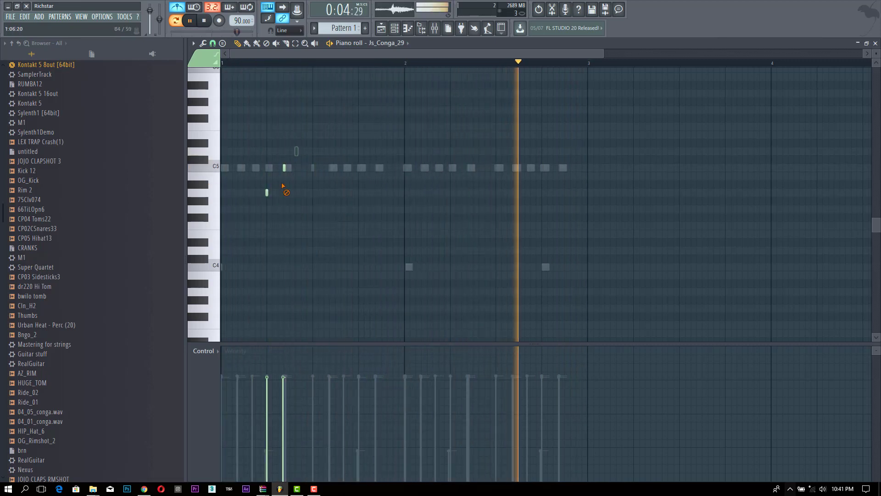
pyautogui.rightClick(267, 192)
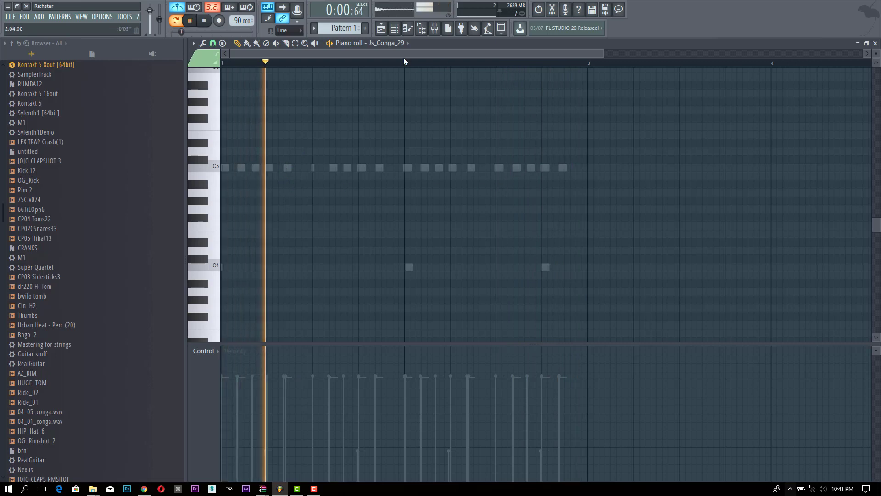
# Place a descending conga fill in the second half of bar 2 with notes E5, D5, C5, C5 and B4
pyautogui.click(526, 151)
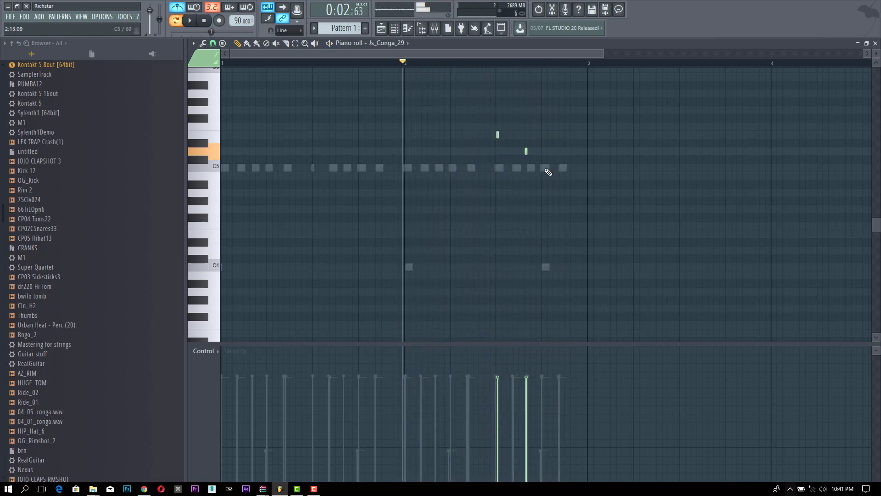
pyautogui.click(544, 169)
pyautogui.click(559, 168)
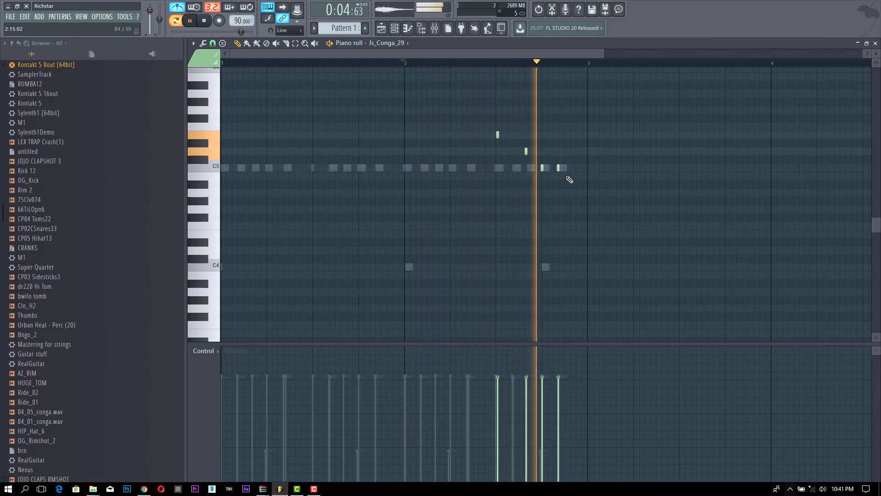
pyautogui.click(566, 176)
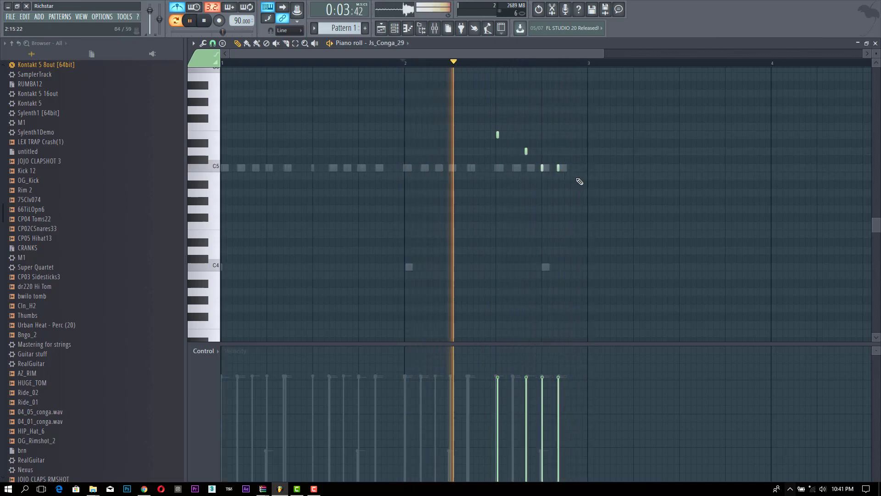
pyautogui.click(578, 177)
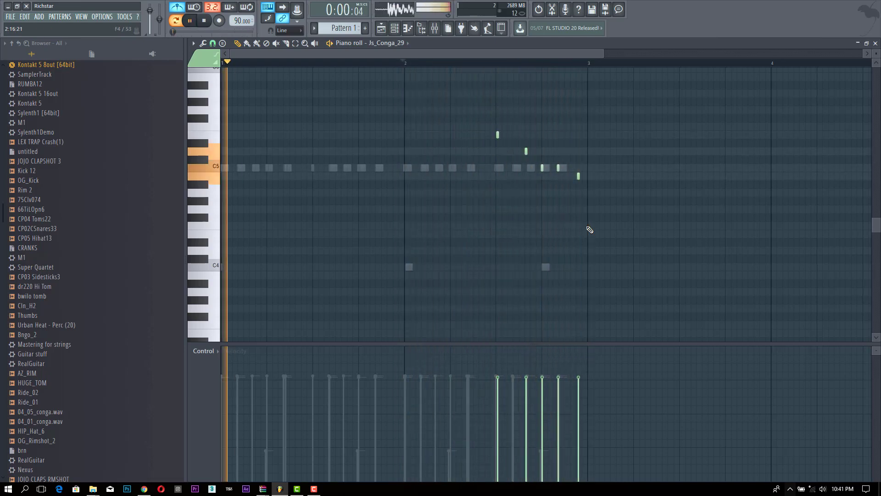
# Move the fill's last note earlier, lengthen the last two notes and raise the final one to C5
pyautogui.press('space')
pyautogui.moveTo(577, 177); pyautogui.dragTo(572, 178)
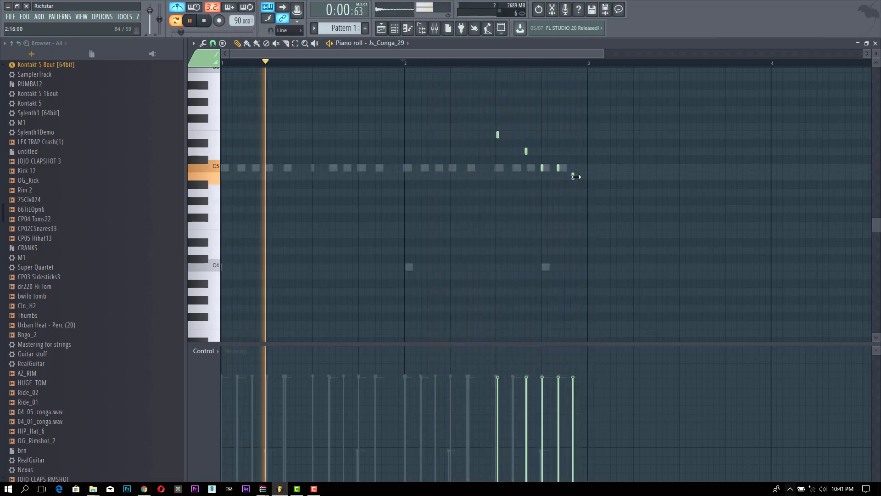
pyautogui.moveTo(574, 177); pyautogui.dragTo(563, 169)
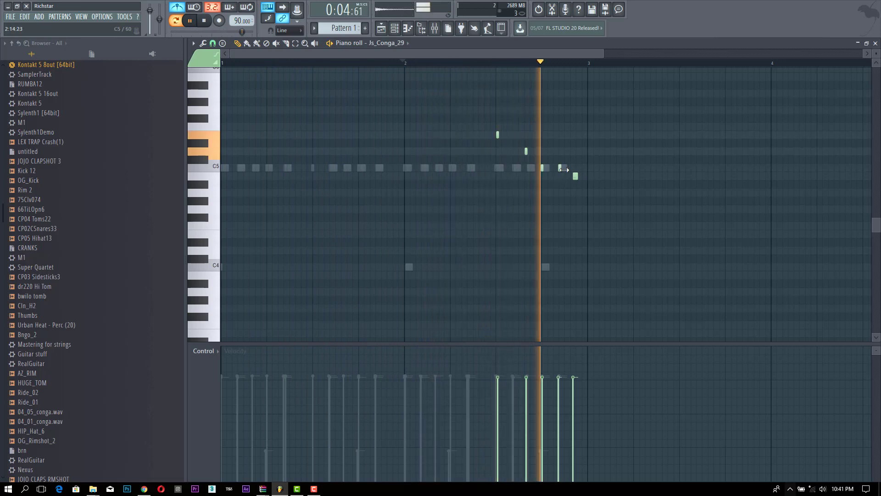
pyautogui.press('space')
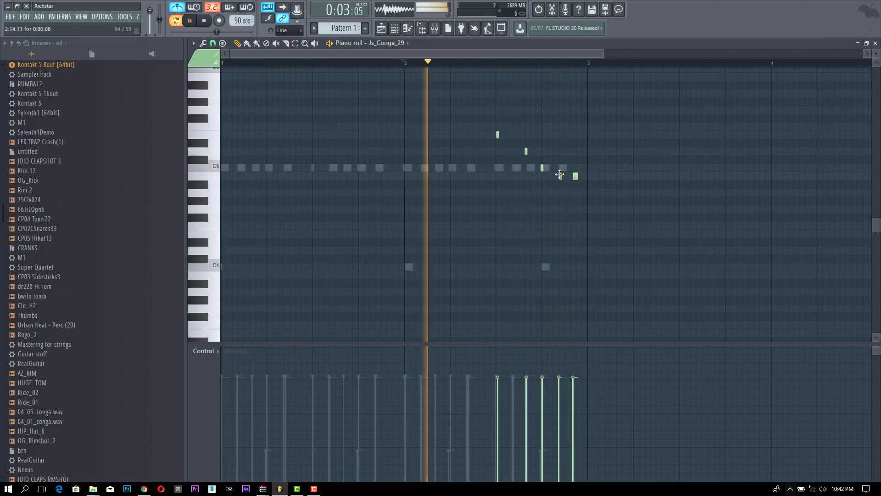
pyautogui.moveTo(575, 175); pyautogui.dragTo(575, 166)
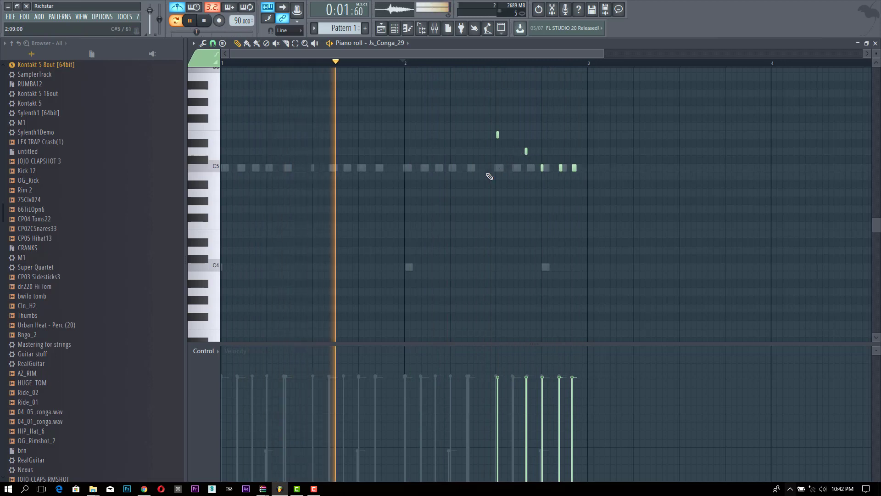
# Add two C4 conga notes at the start of bar 2, aligned with the first two shaker hits
pyautogui.press('space')
pyautogui.click(406, 267)
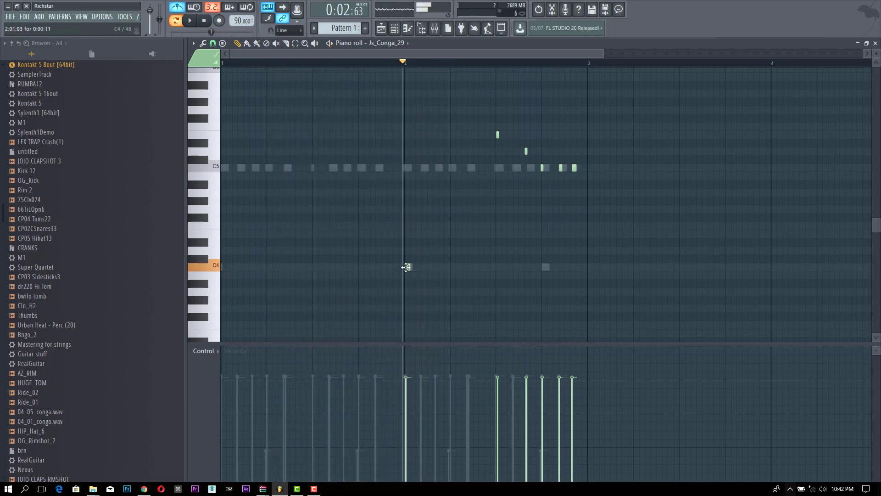
pyautogui.press('space')
pyautogui.press('space')
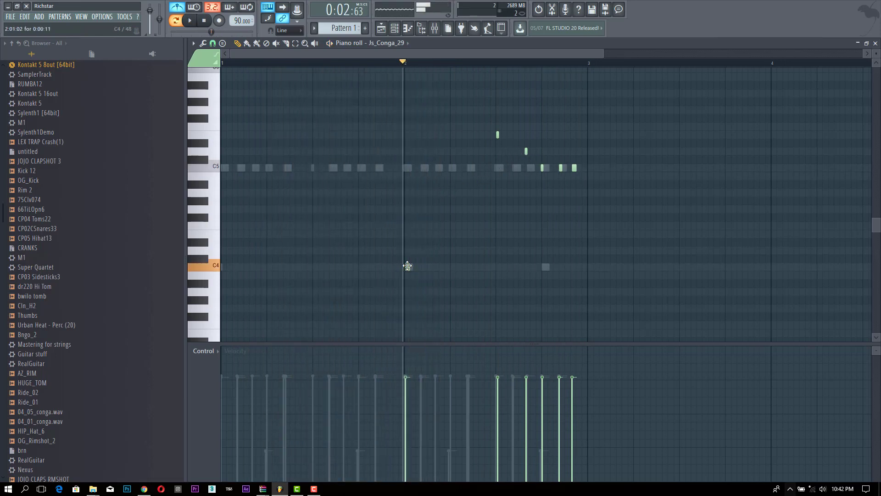
pyautogui.click(426, 268)
pyautogui.press('space')
pyautogui.press('space')
pyautogui.press('space')
pyautogui.moveTo(426, 267); pyautogui.dragTo(424, 267)
pyautogui.press('space')
pyautogui.press('space')
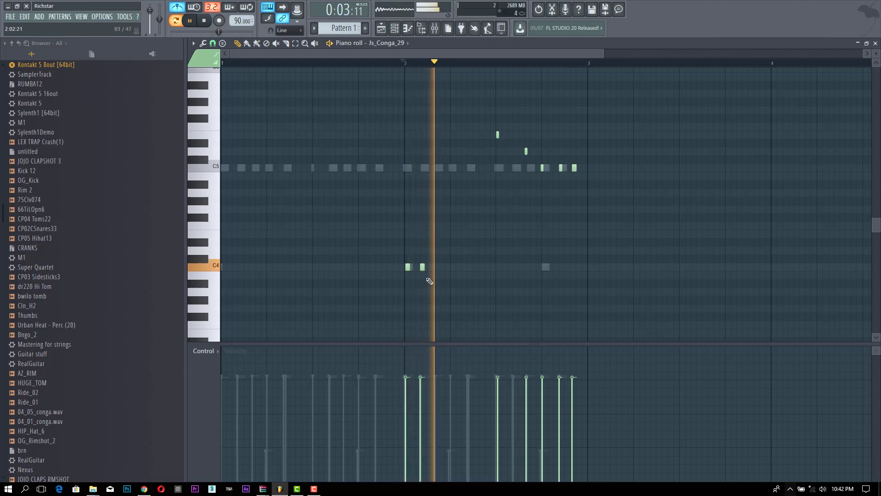
# Lower the velocities of the two C4 notes, the second to about 24%, and close the piano roll
pyautogui.moveTo(405, 454); pyautogui.dragTo(428, 454)
pyautogui.click(421, 450)
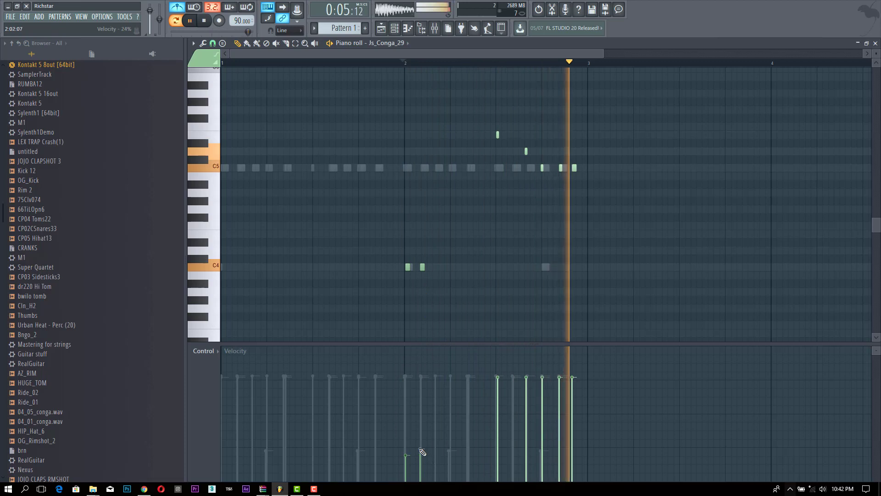
pyautogui.click(408, 457)
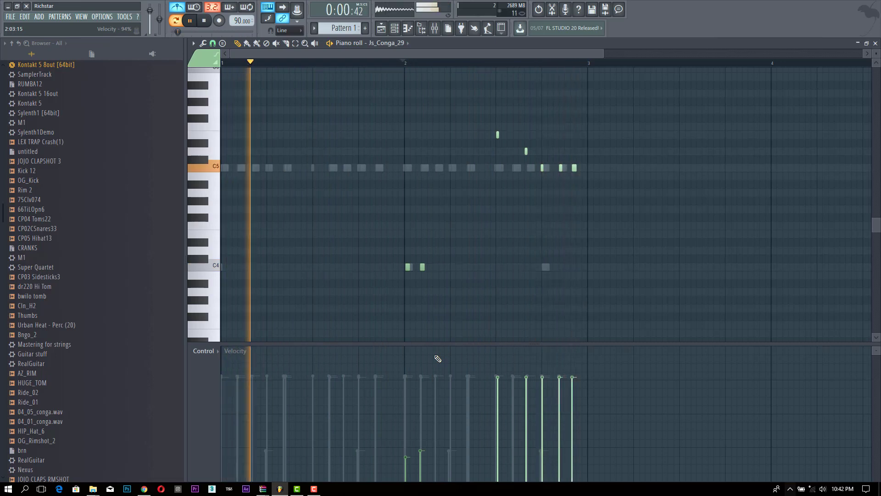
pyautogui.press('F7')
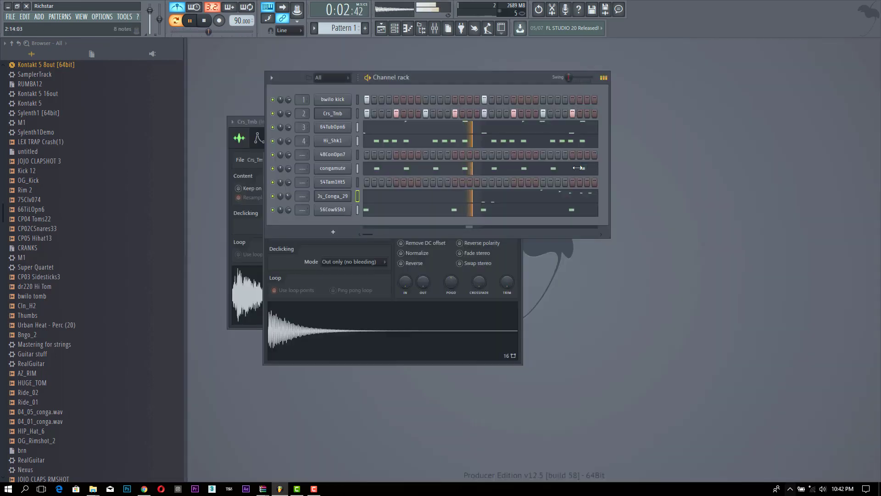
# Save the project as eeee in the Projects folder
pyautogui.click(11, 16)
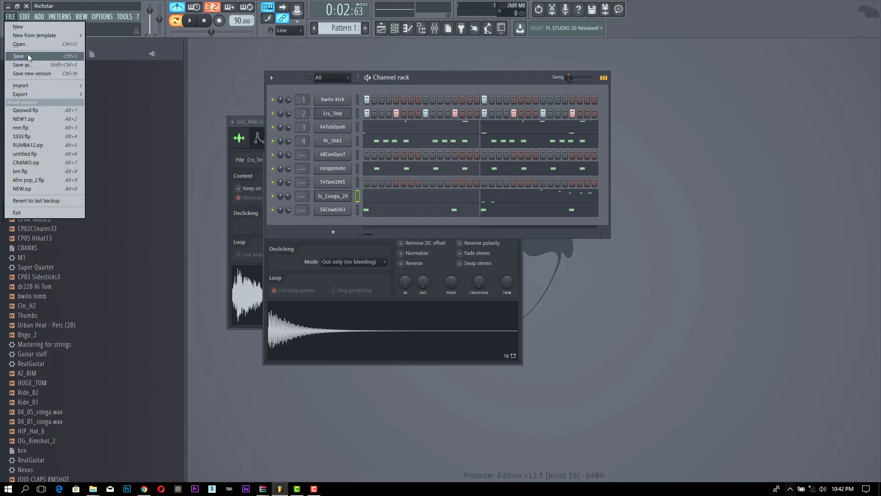
pyautogui.click(27, 55)
pyautogui.write('eeee')
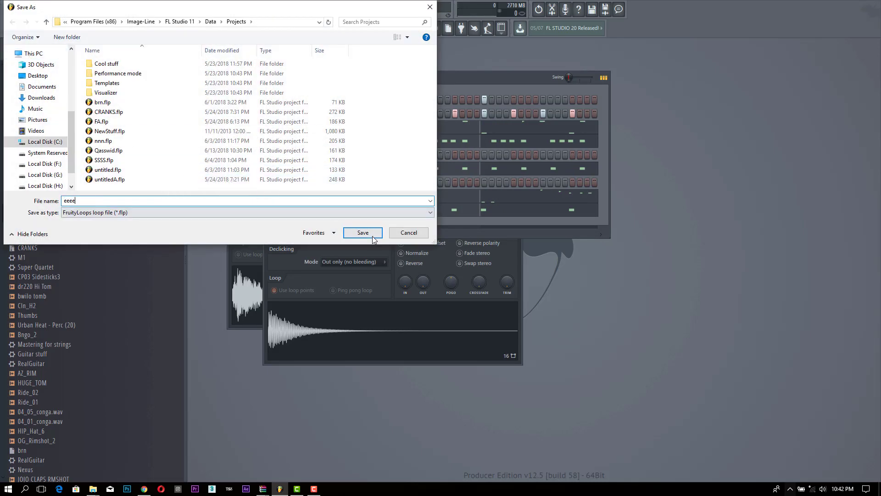
pyautogui.click(373, 236)
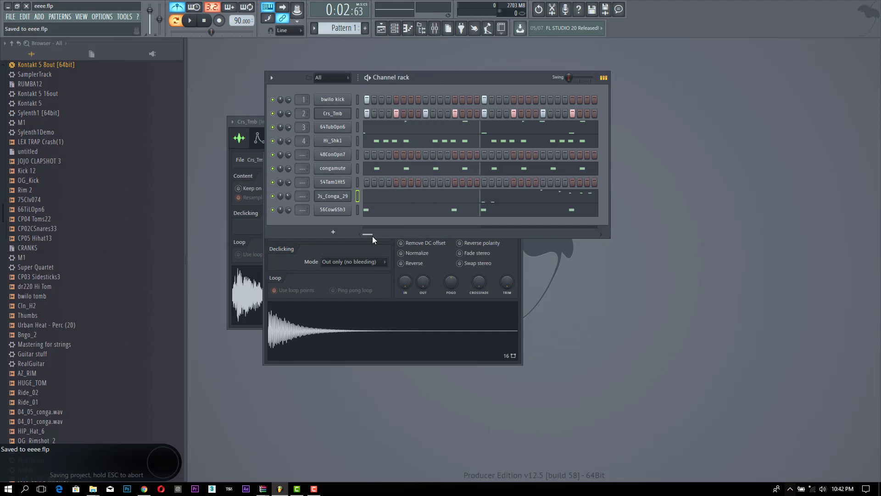
# Open the piano roll of the 54Tam1Ht5 channel and place four short C4 notes at the start of bar 1
pyautogui.click(332, 182)
pyautogui.click(434, 78)
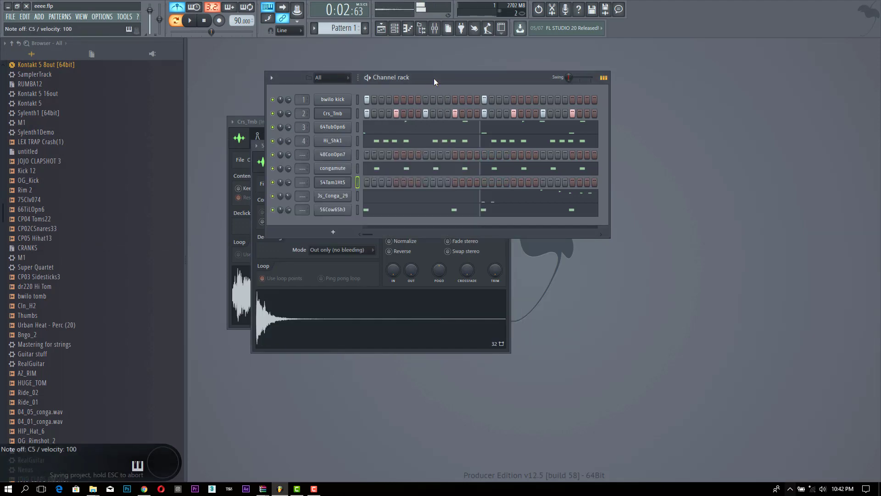
pyautogui.rightClick(349, 182)
pyautogui.click(369, 182)
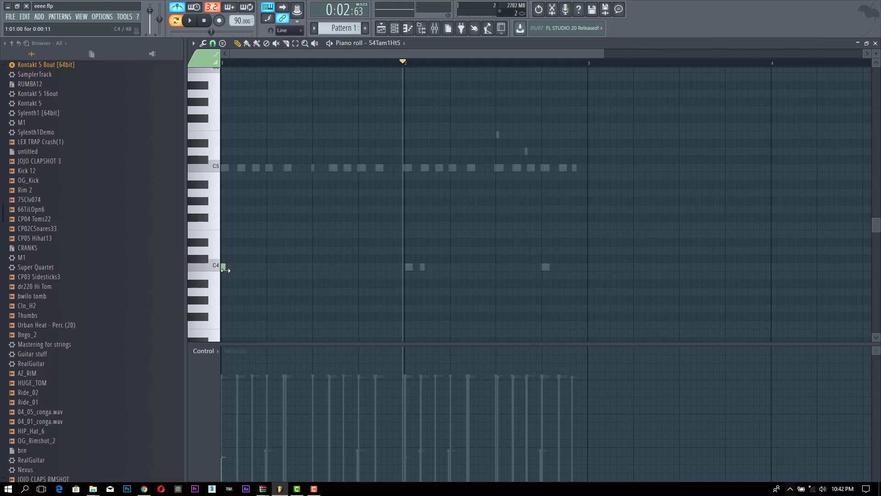
pyautogui.press('space')
pyautogui.click(231, 267)
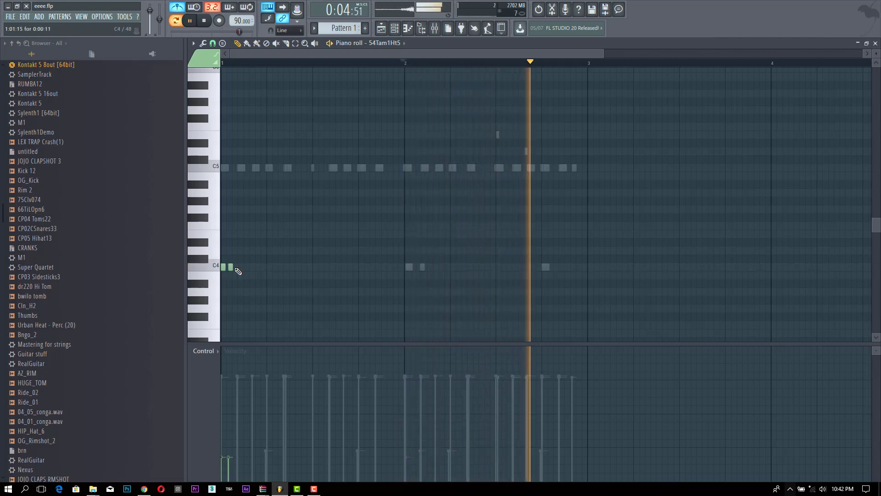
pyautogui.click(240, 267)
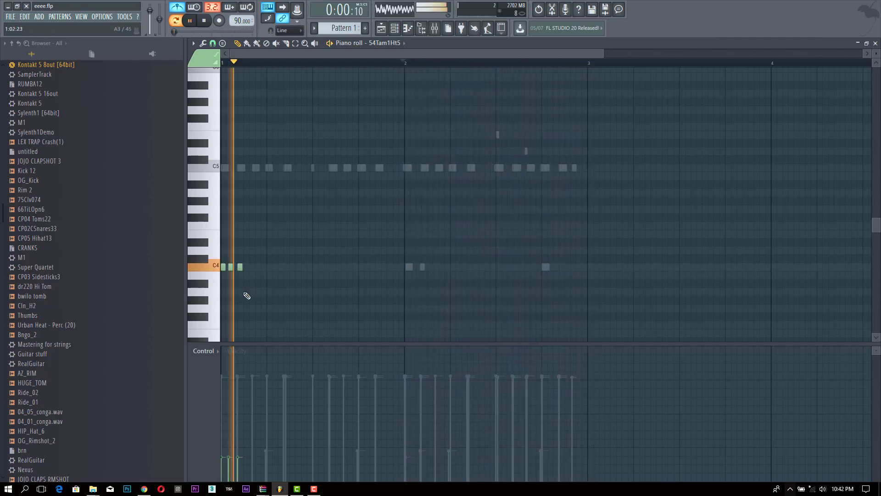
pyautogui.click(251, 267)
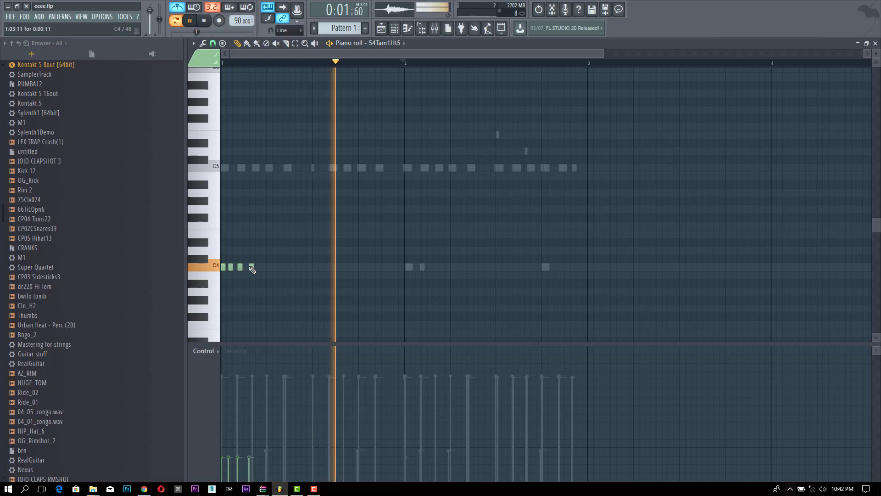
# Add a longer C4 note near the end of bar 1, shift it slightly earlier to line up with the ghost C5 hit, and audition it
pyautogui.click(382, 267)
pyautogui.moveTo(386, 267); pyautogui.dragTo(403, 268)
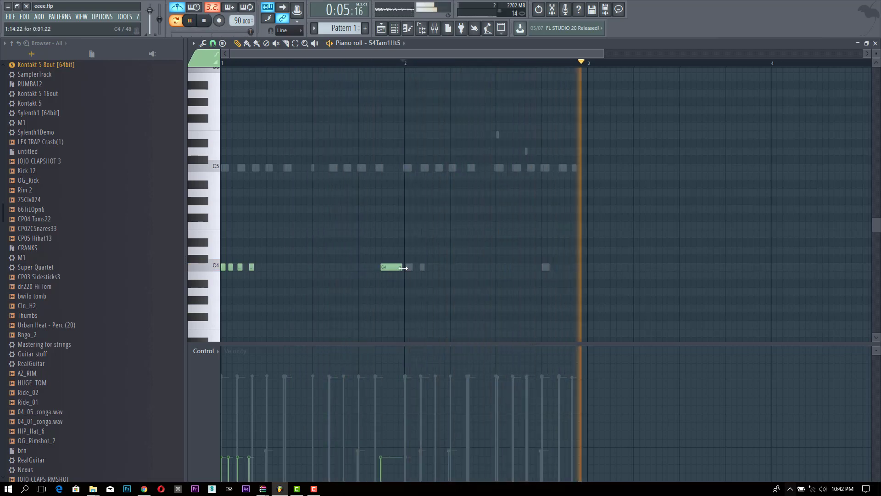
pyautogui.moveTo(452, 294); pyautogui.dragTo(373, 225)
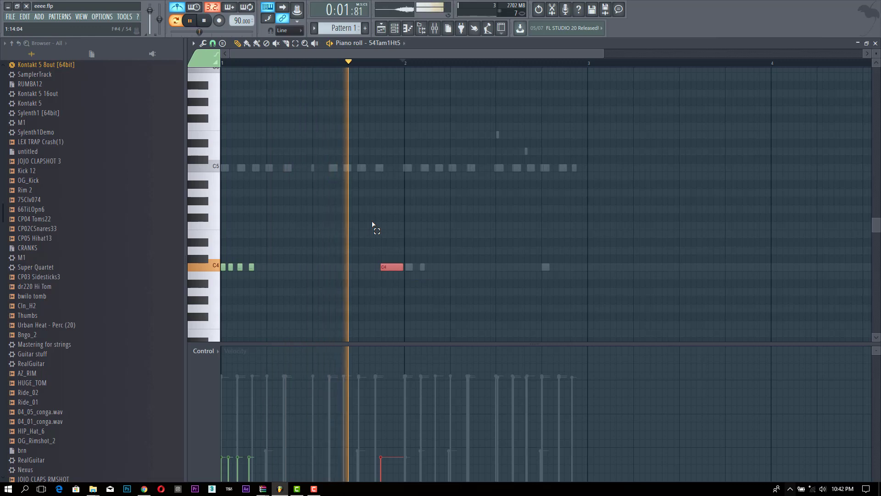
pyautogui.press('space')
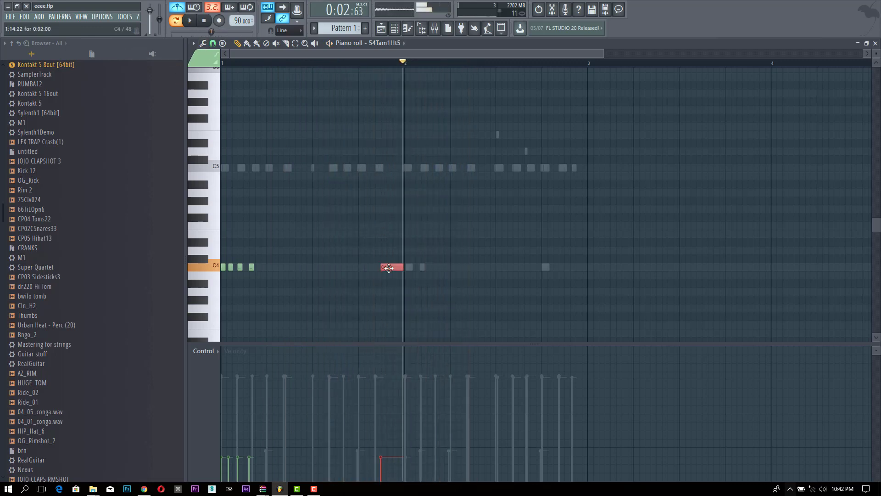
pyautogui.press('space')
pyautogui.moveTo(389, 268); pyautogui.dragTo(384, 268)
pyautogui.press('space')
pyautogui.press('space')
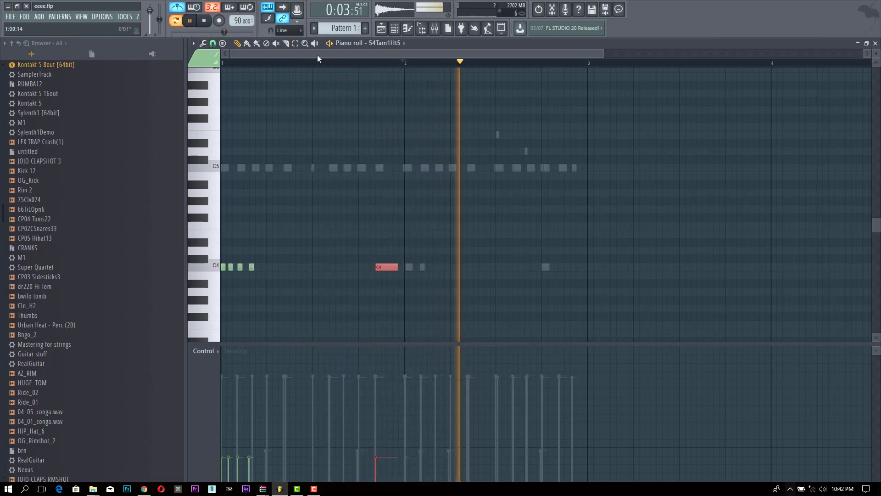
pyautogui.click(305, 63)
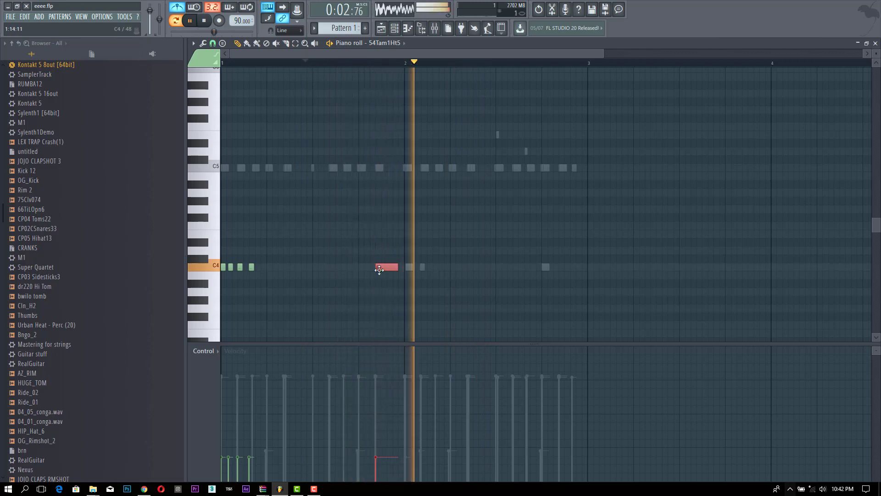
# Chop the selected long C4 note into eight equal slices with the chopper, lowering the time multiplier while auditioning
pyautogui.click(203, 43)
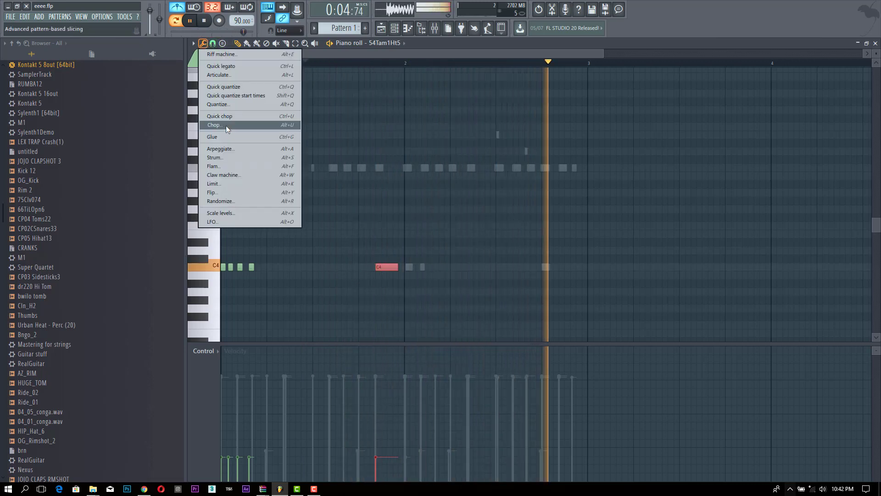
pyautogui.click(226, 125)
pyautogui.moveTo(433, 179); pyautogui.dragTo(533, 177)
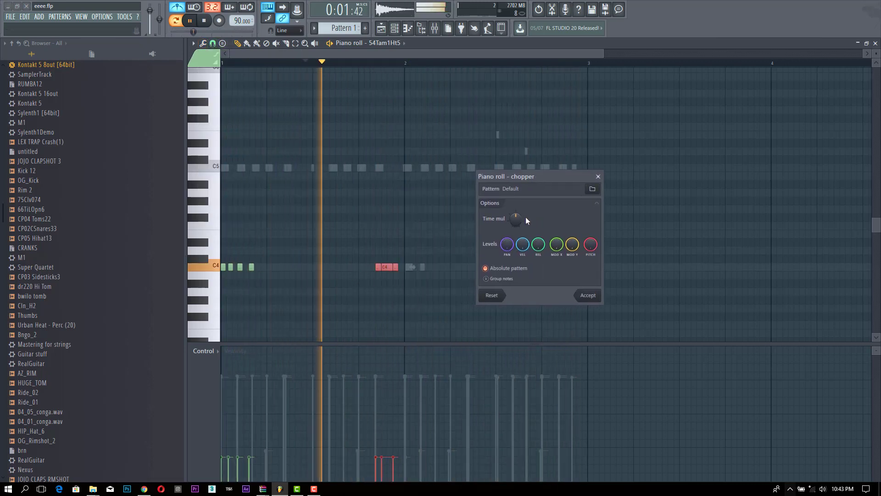
pyautogui.scroll(-3, 520, 218)
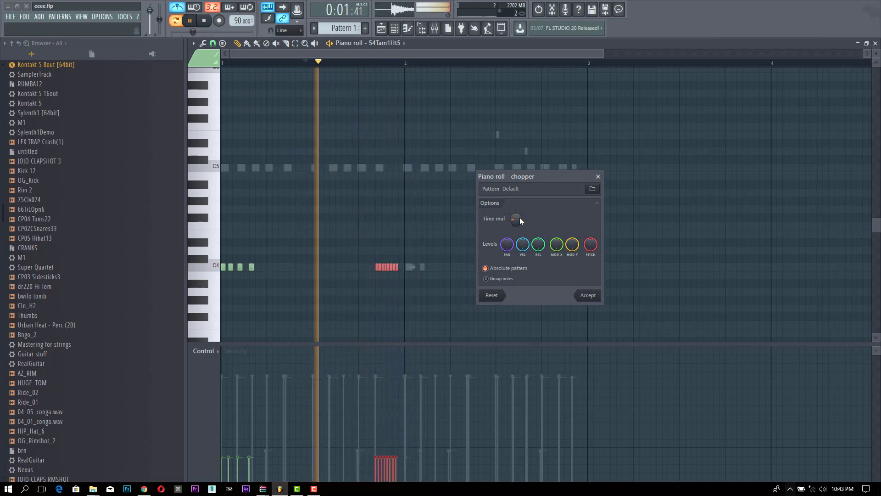
pyautogui.scroll(2, 520, 217)
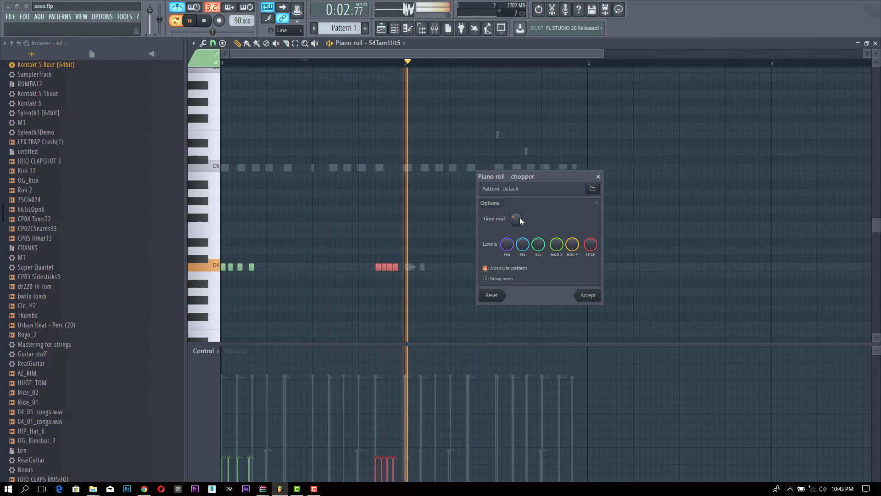
pyautogui.scroll(2, 520, 217)
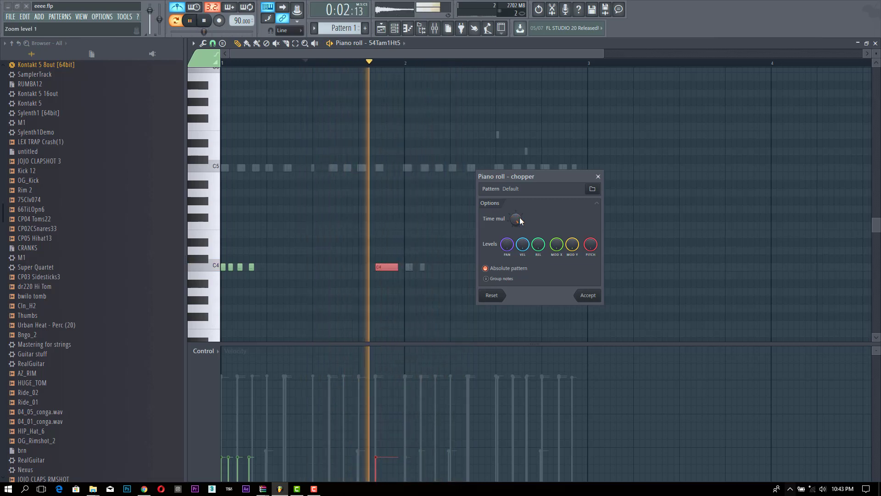
pyautogui.scroll(-3, 520, 217)
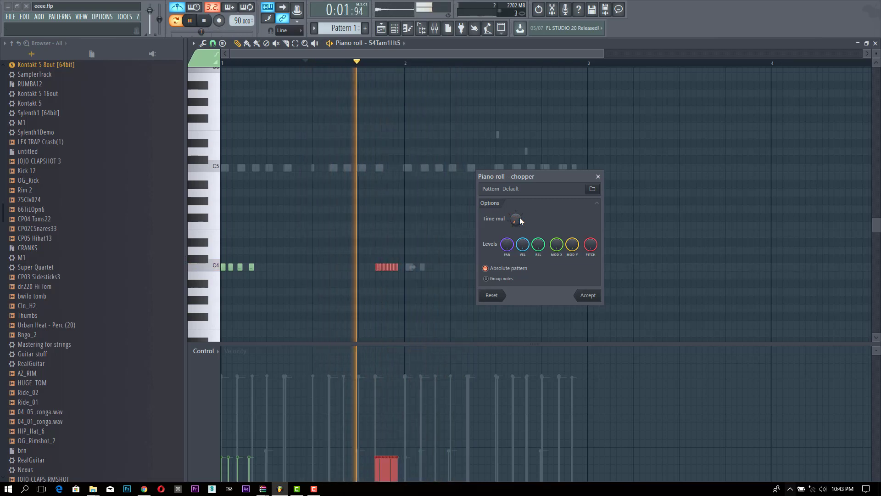
pyautogui.scroll(2, 520, 217)
pyautogui.press('space')
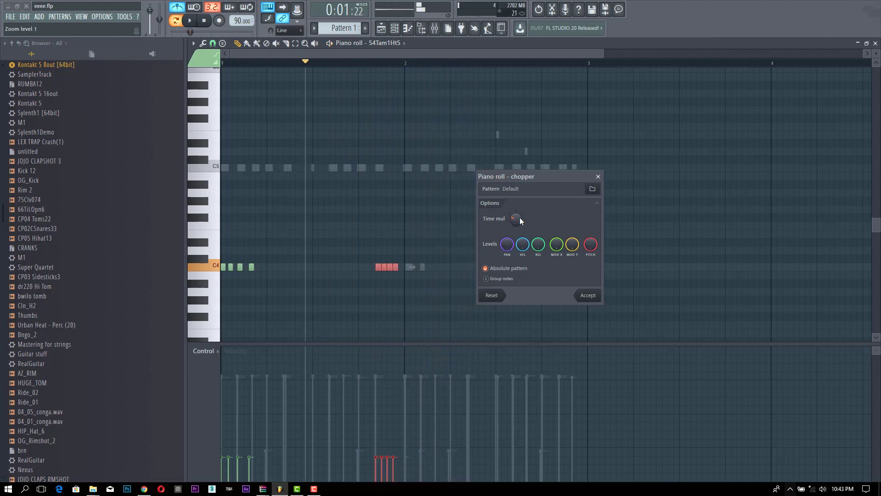
pyautogui.scroll(-3, 519, 217)
pyautogui.press('space')
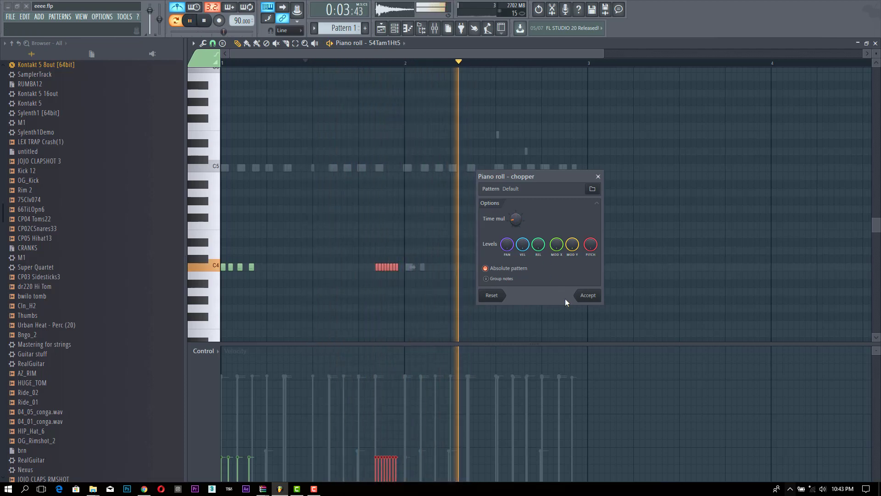
pyautogui.click(587, 295)
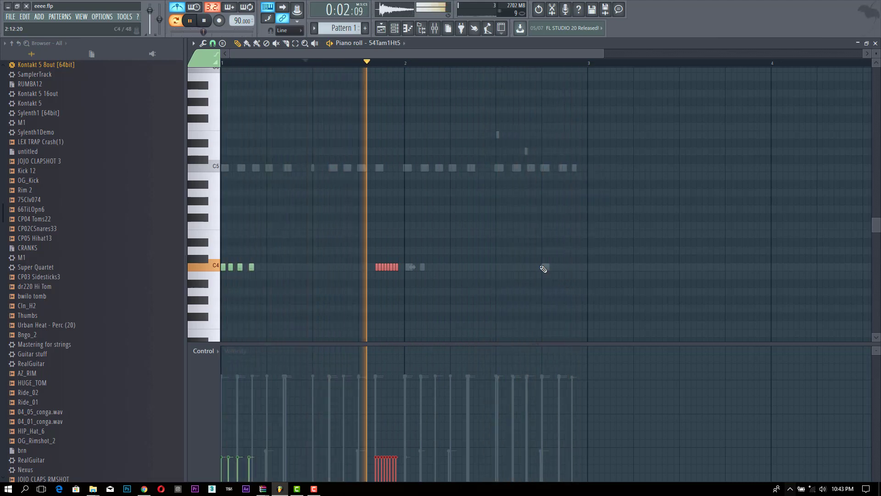
# Close the piano roll and save the changes to the existing project file
pyautogui.press('F7')
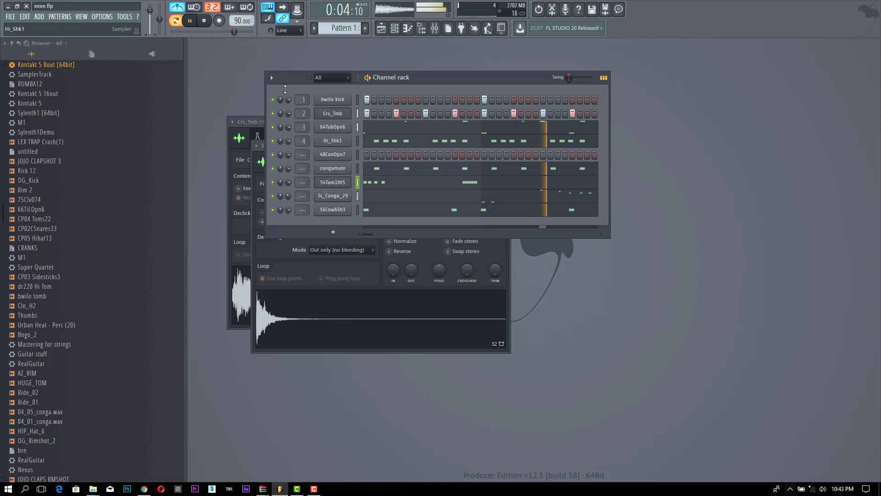
pyautogui.click(10, 18)
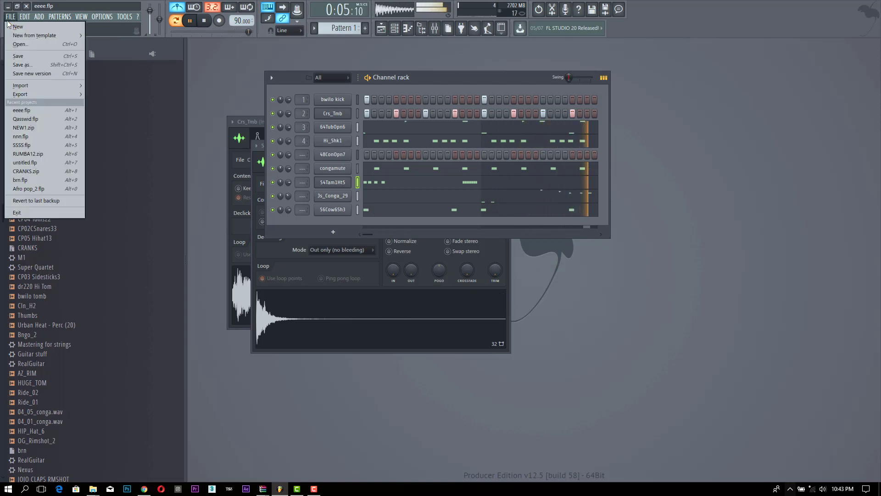
pyautogui.click(22, 58)
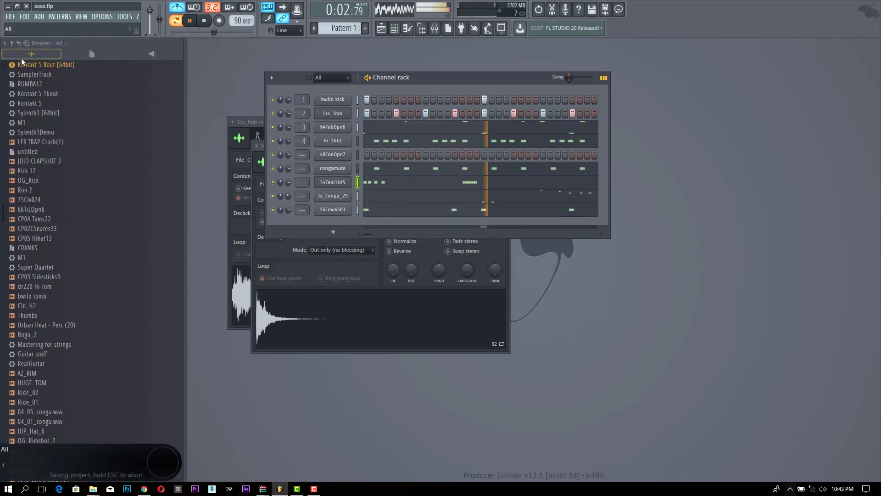